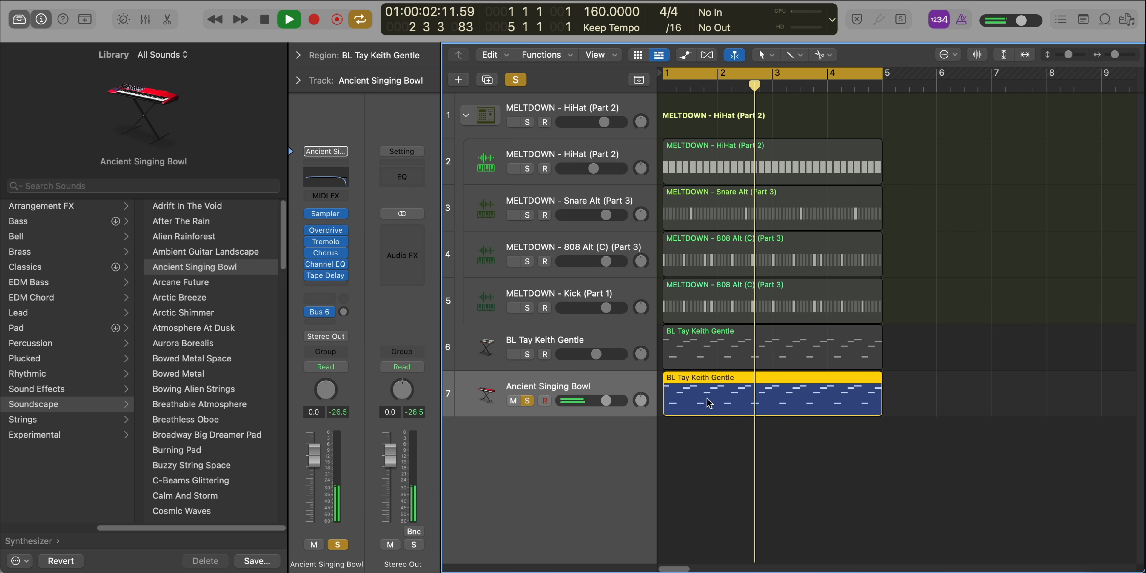
Open the Ancient Singing Bowl region in the piano roll and delete every note after the first four.
key("space")
double_click(707, 399)
left_click(699, 478, "ctrl+alt")
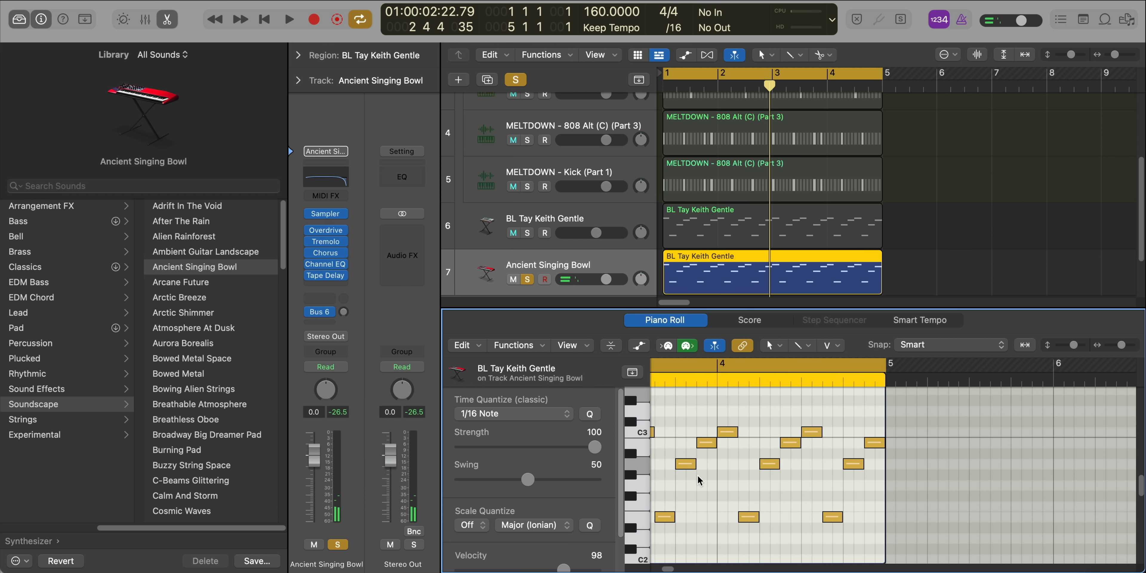
left_click(698, 479, "ctrl+alt")
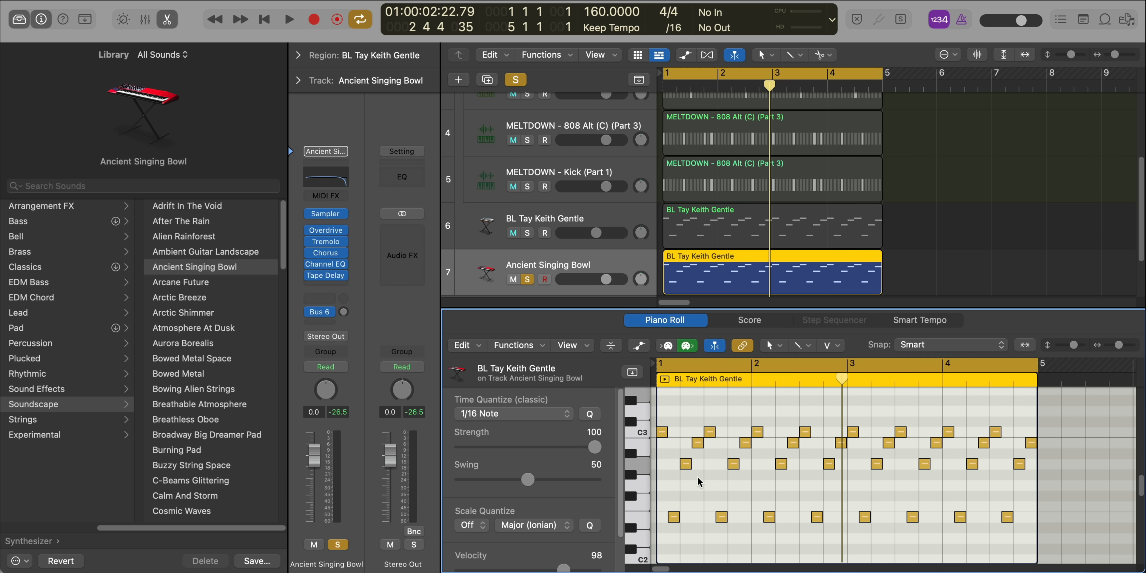
mouse_move(1061, 531)
left_mouse_down()
mouse_move(806, 435)
mouse_move(707, 424)
mouse_move(662, 444)
mouse_move(662, 465)
left_mouse_up()
key("Delete")
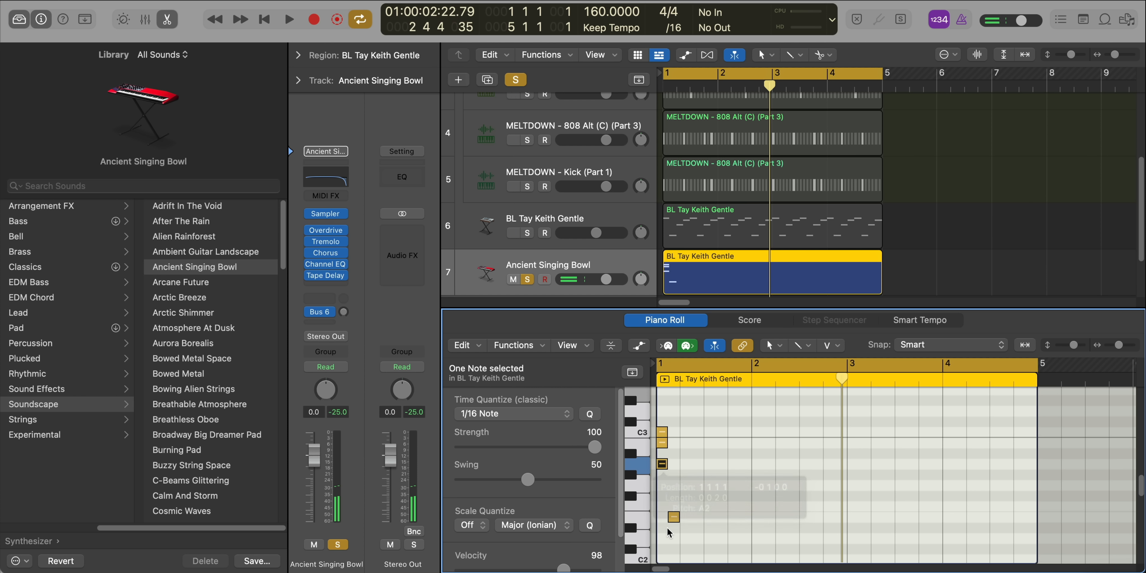
Stack the four remaining notes as a chord at the start of bar 1 and lengthen them to half a bar.
left_click_drag(674, 517, 664, 517)
mouse_move(688, 527)
left_mouse_down()
mouse_move(662, 425)
mouse_move(704, 432)
mouse_move(666, 531)
left_mouse_up()
left_click(730, 422)
Repeat the half-bar chord seven times to fill all four bars and play the region from the start.
key("super+r")
key("super+r")
key("super+r")
key("super+r")
key("super+r")
key("super+r")
key("super+r")
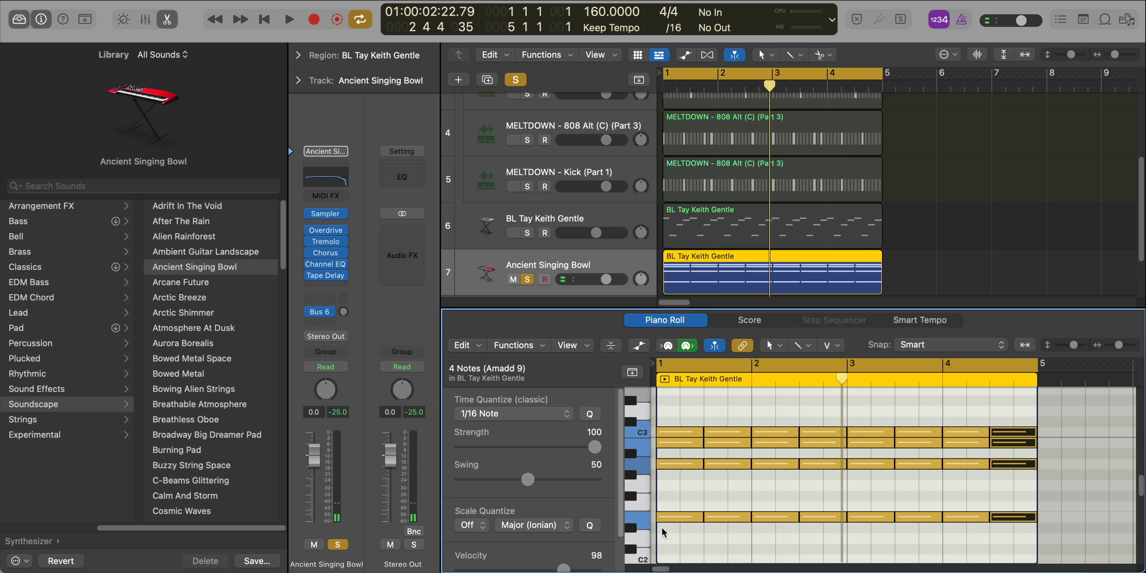
key("Return")
key("space")
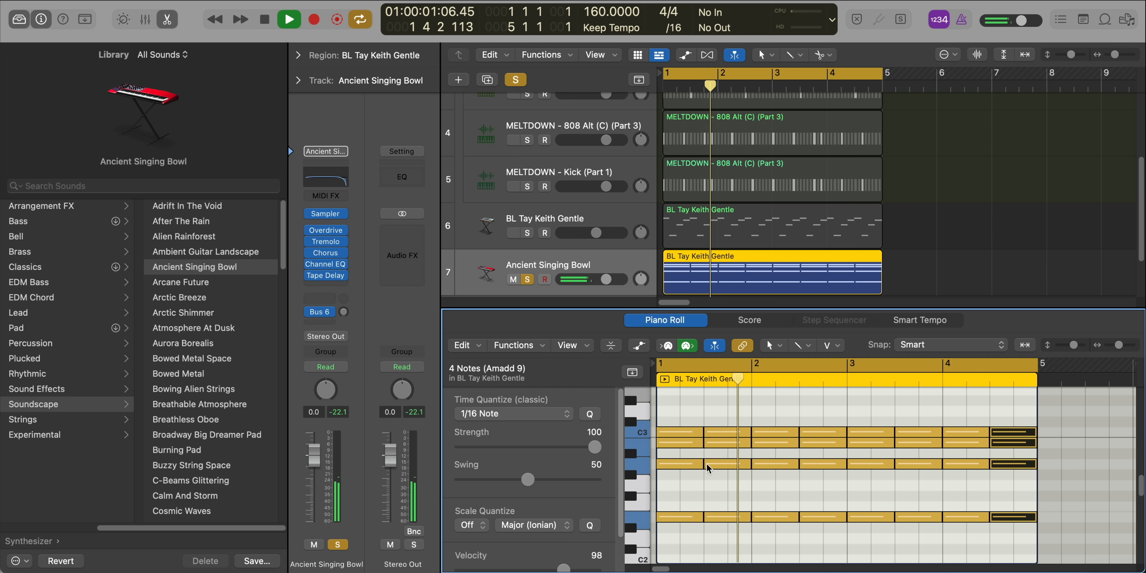
Transpose all the chord notes in the Ancient Singing Bowl region up one octave and play them back.
key("space")
left_click(740, 415)
key("super+a")
key("shift+alt+Up")
key("space")
scroll(739, 416, "up", 5)
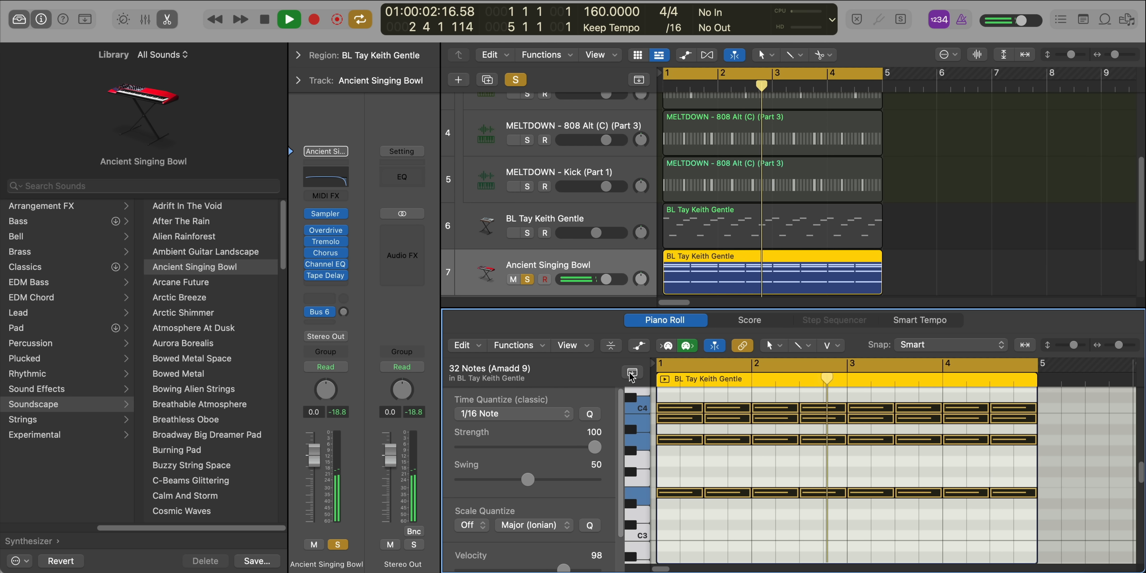
Cut the low frequencies of the Ancient Singing Bowl track by raising the low cut in its Channel EQ.
left_click(326, 230)
left_click(366, 157)
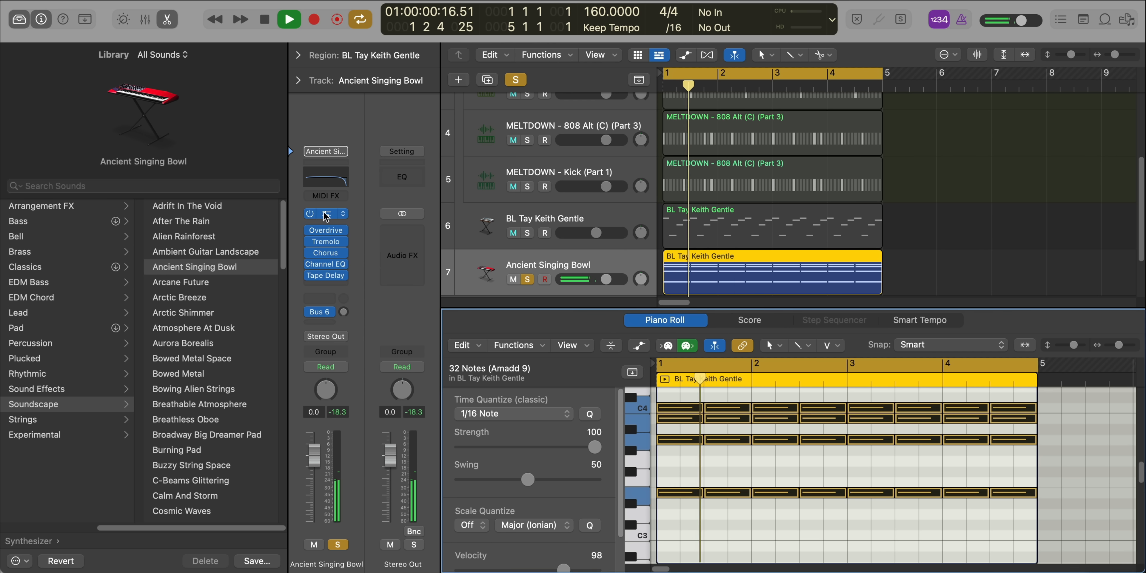
left_click(325, 264)
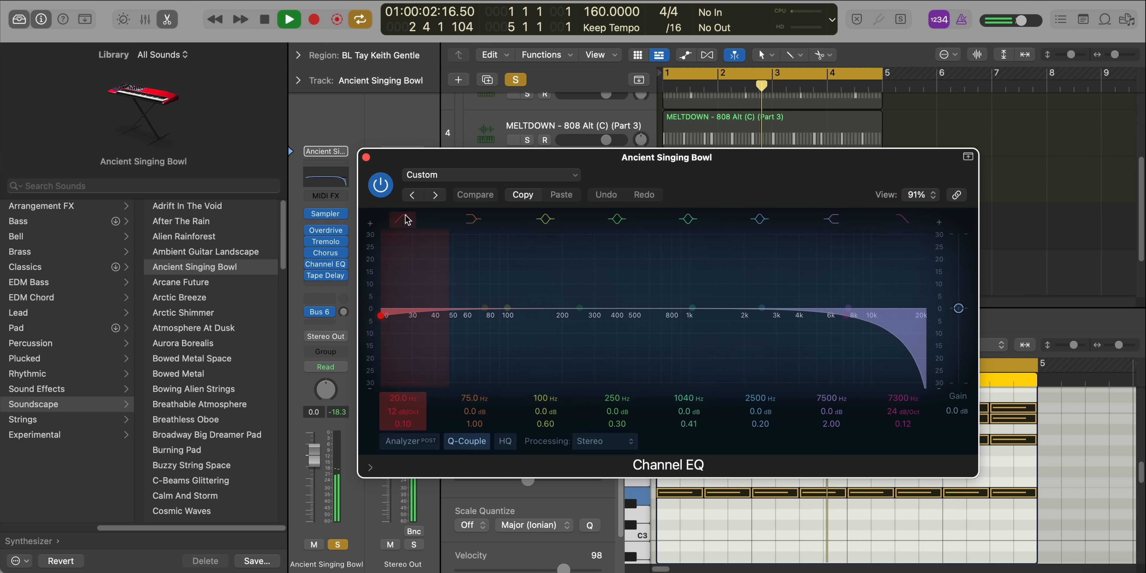
left_click(410, 440)
left_click_drag(398, 327, 655, 342)
left_click(366, 157)
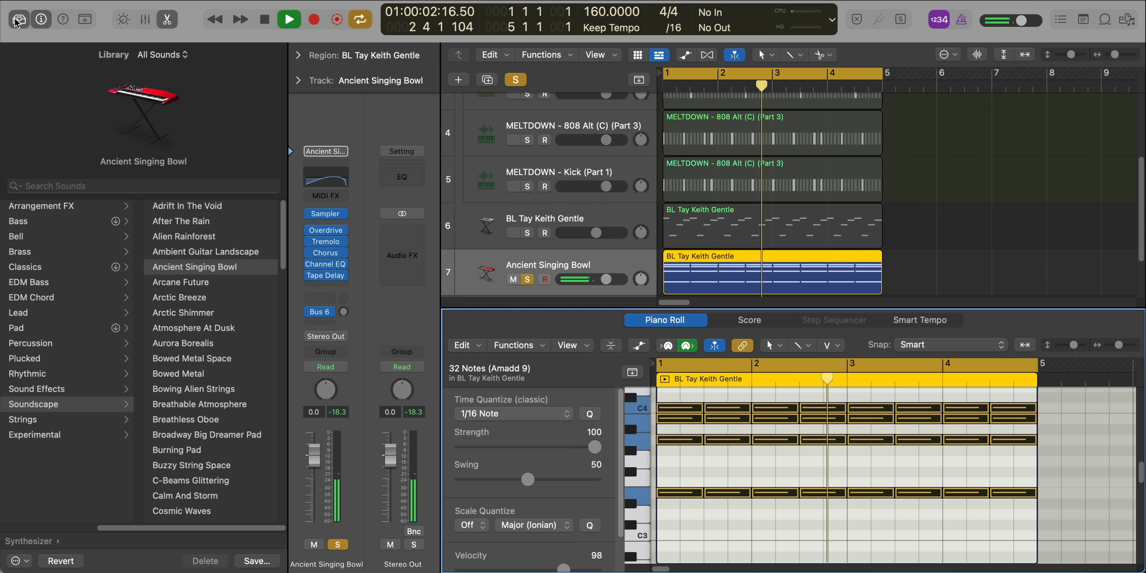
Solo BL Tay Keith Gentle as well and set its Channel EQ to a 148 Hz, 48 dB/Oct low cut and an 840 Hz high cut.
key("y")
left_click(245, 233)
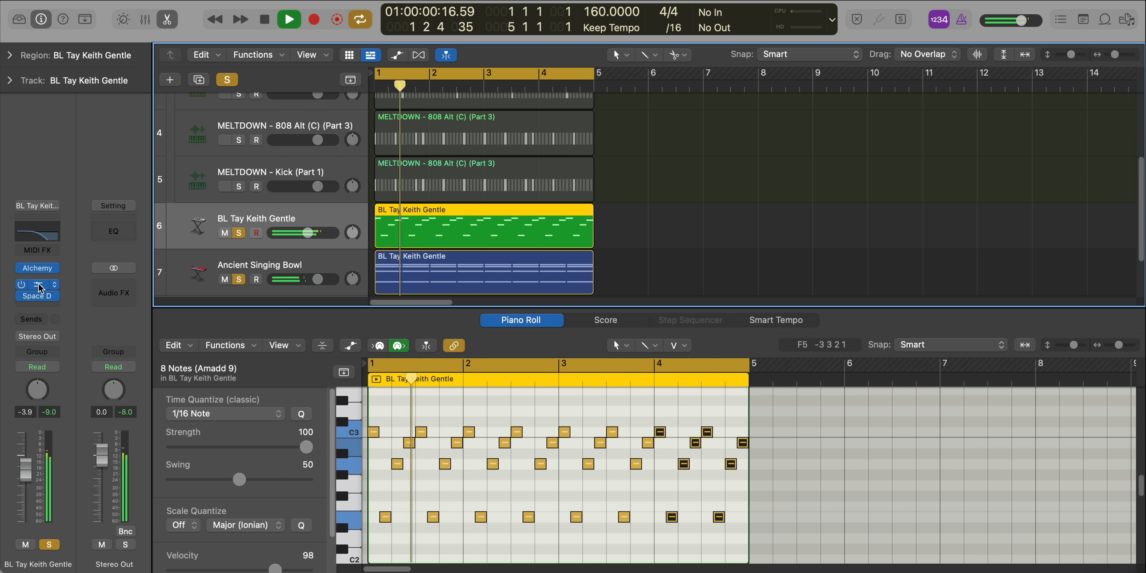
left_click(38, 286)
left_click(402, 218)
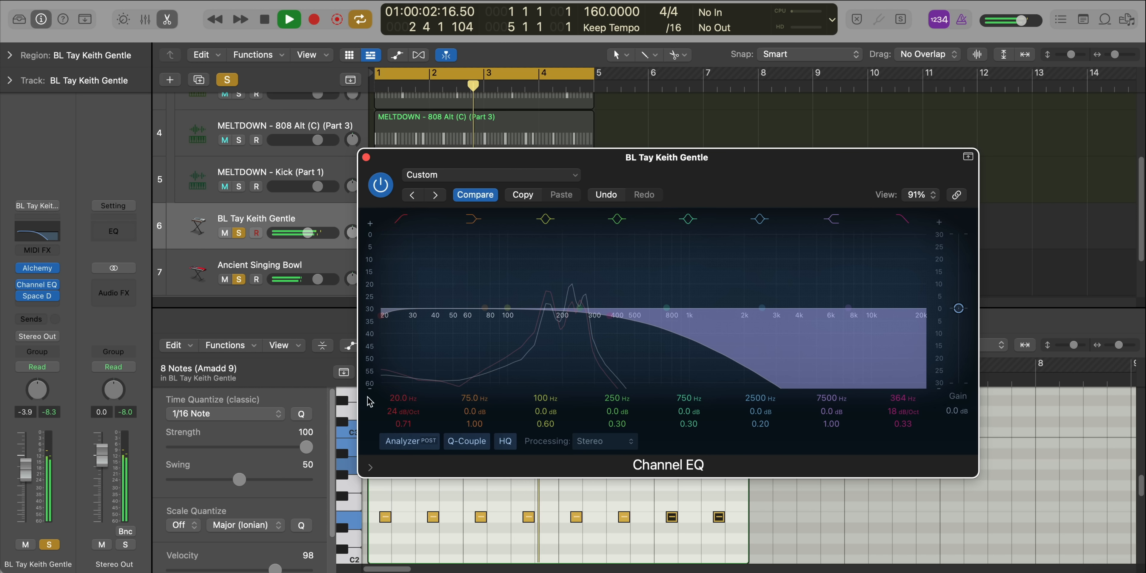
left_click_drag(406, 412, 407, 367)
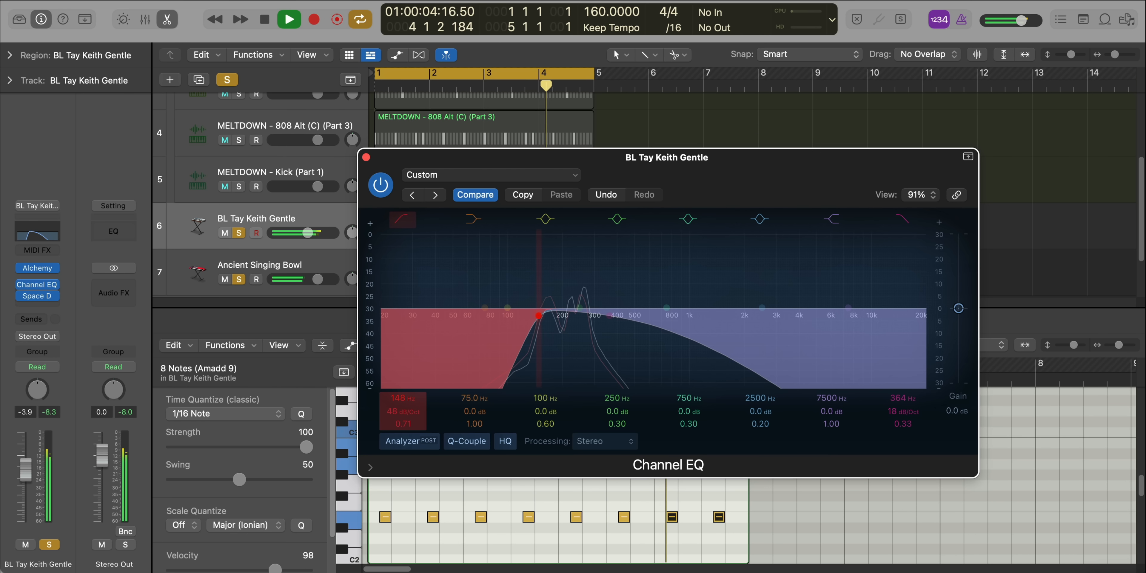
left_click_drag(616, 327, 675, 320)
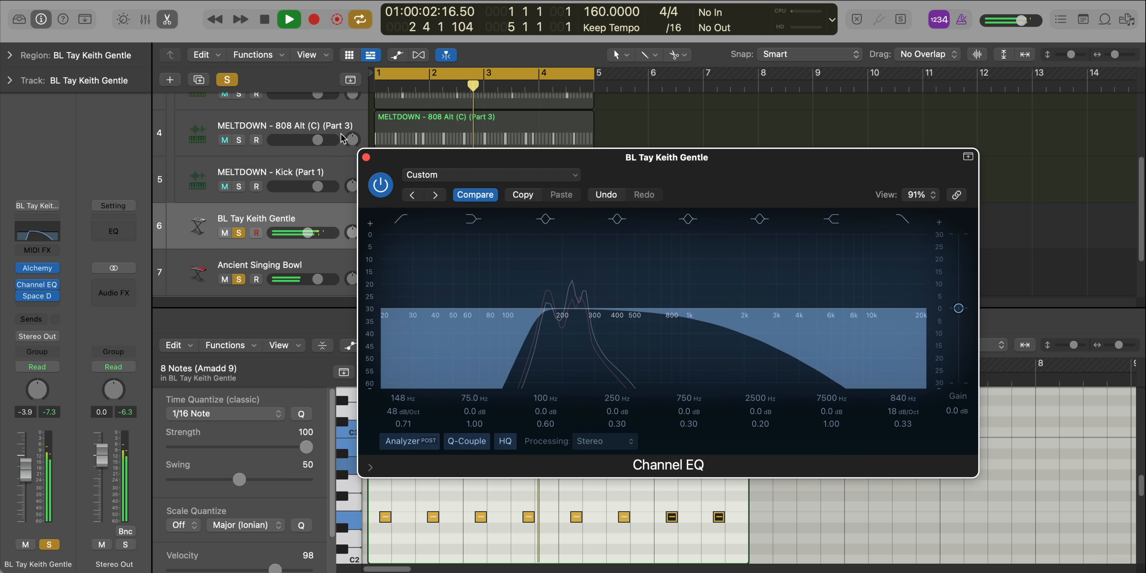
left_click(366, 157)
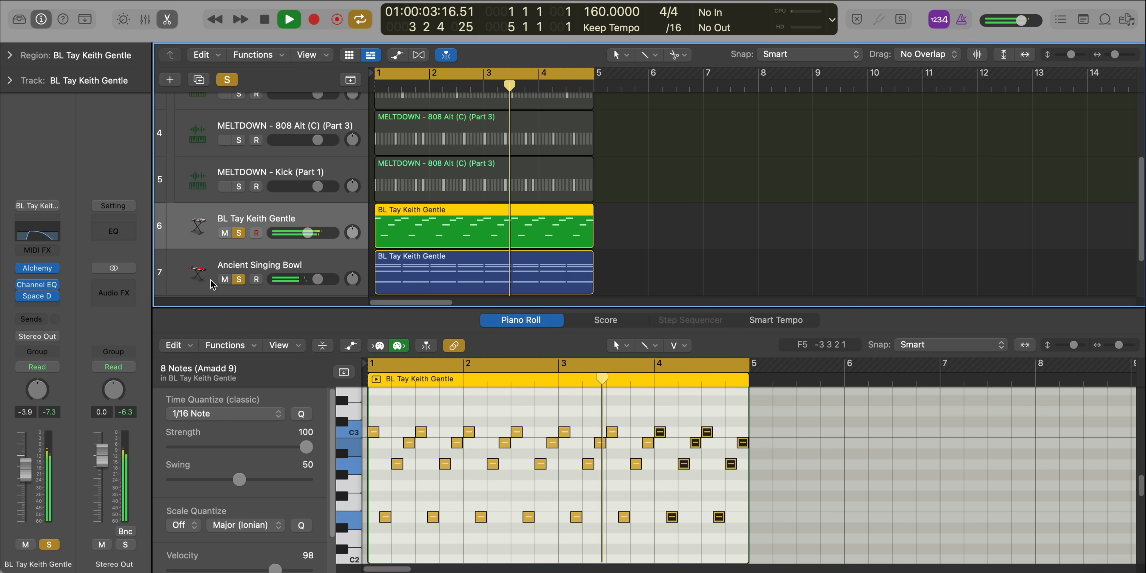
Unsolo the melodic tracks to hear the full beat and lower the Ancient Singing Bowl volume to -7.0 dB.
left_click(240, 279)
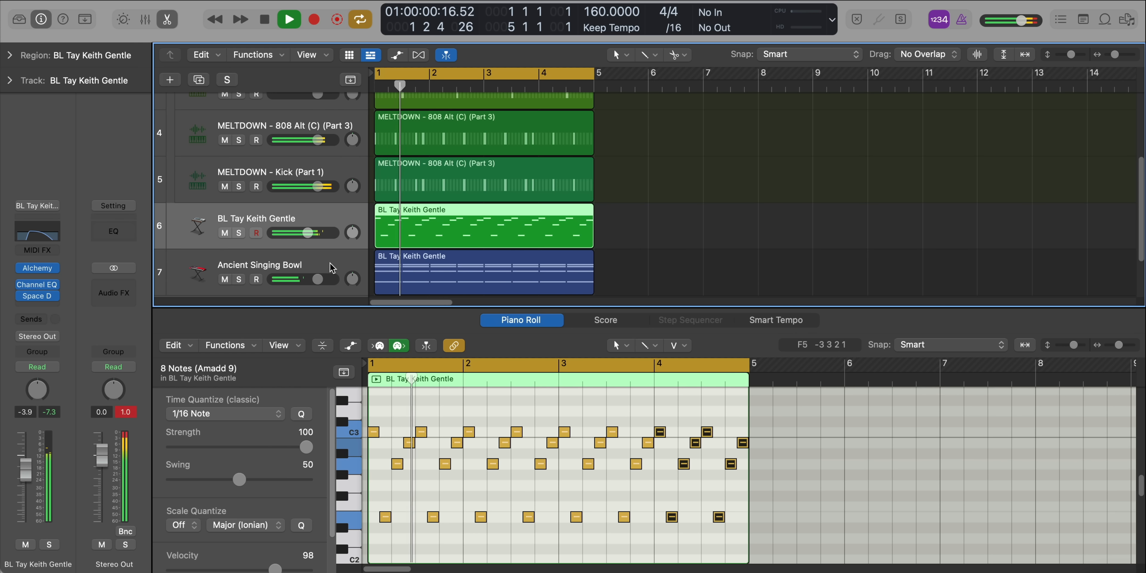
left_click(325, 275)
left_click_drag(318, 279, 301, 279)
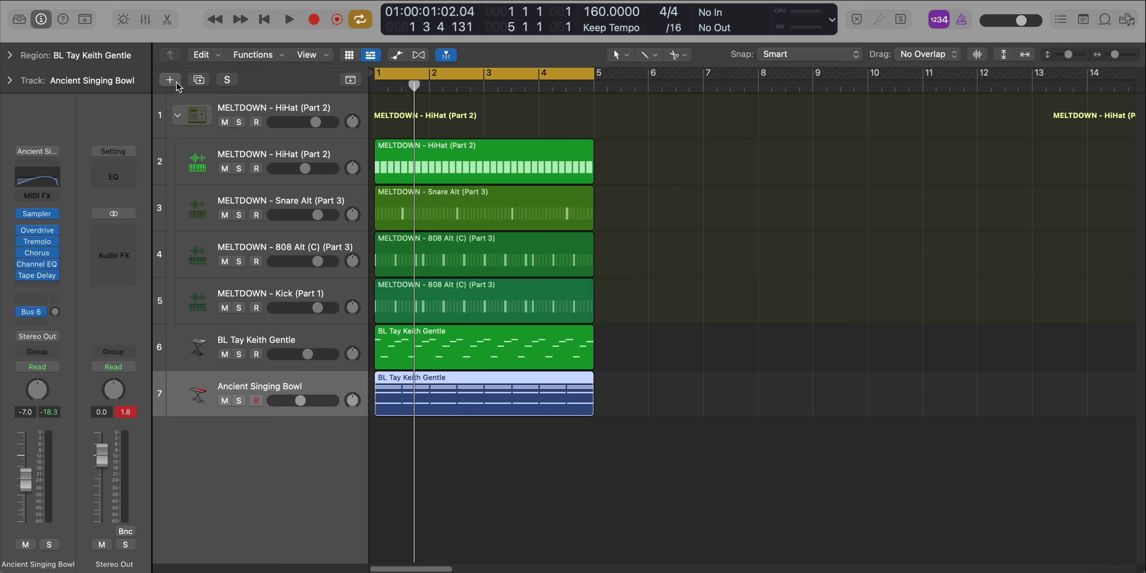
Add a new software instrument track and load the Distant Air patch from the Synthesizer Soundscape sounds.
key("alt+super+n")
key("Return")
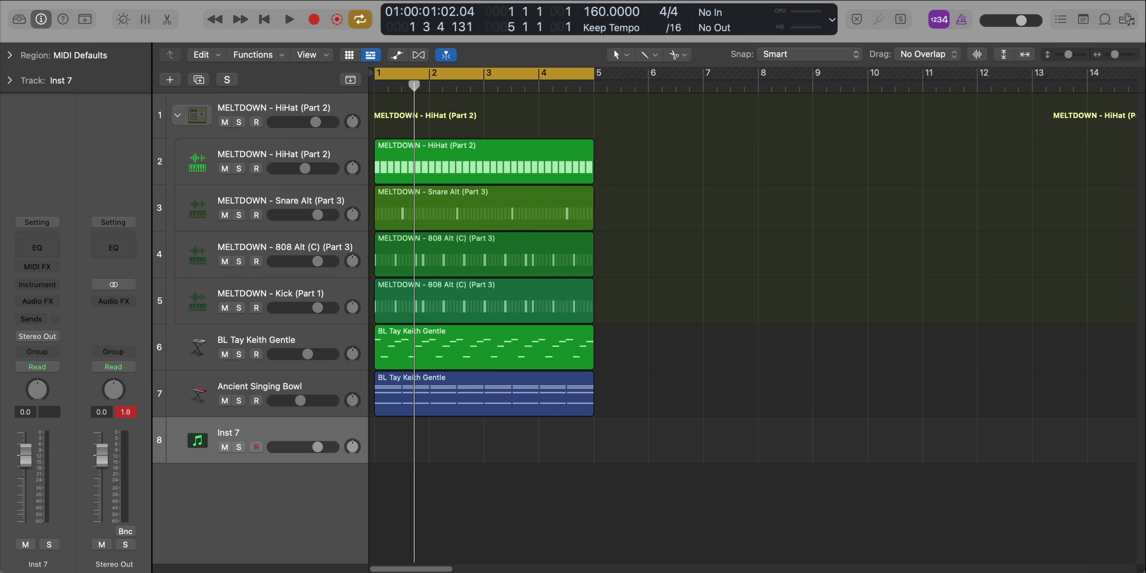
left_click(10, 20)
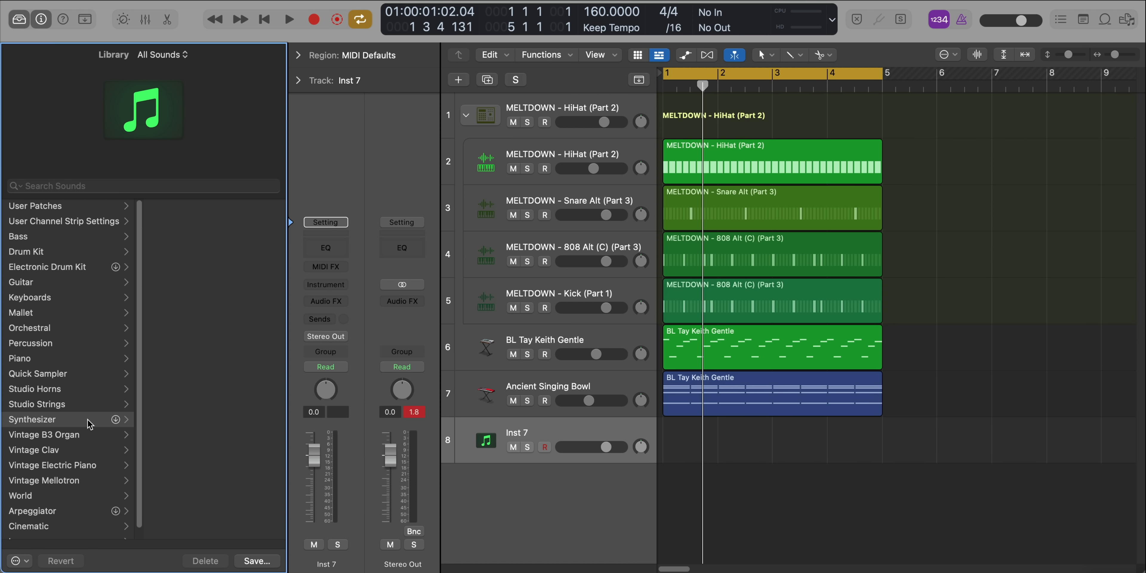
left_click(88, 419)
left_click(181, 405)
scroll(187, 413, "down", 5)
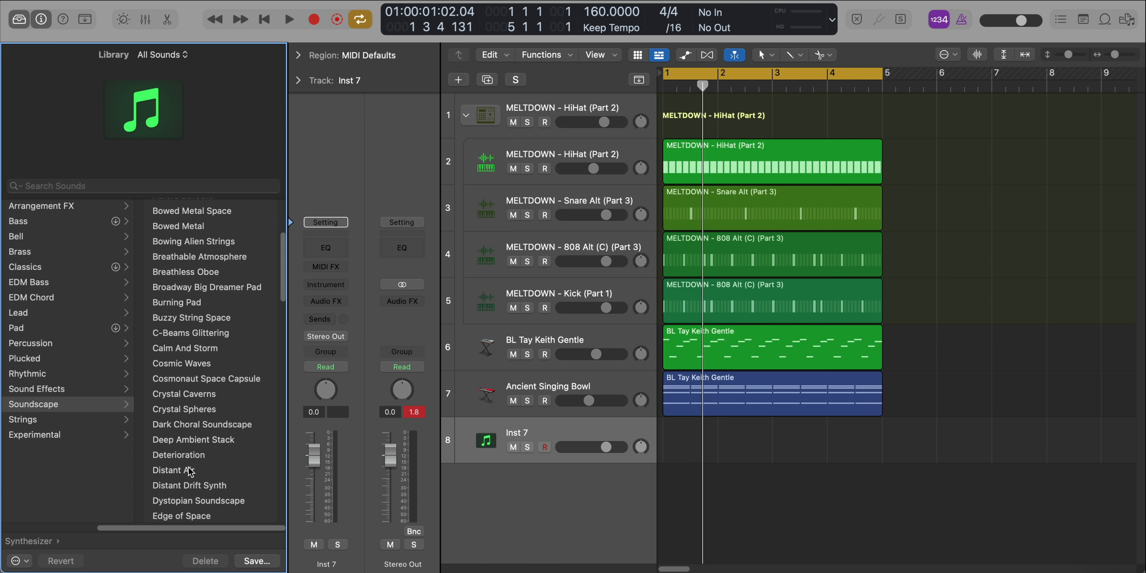
left_click(190, 471)
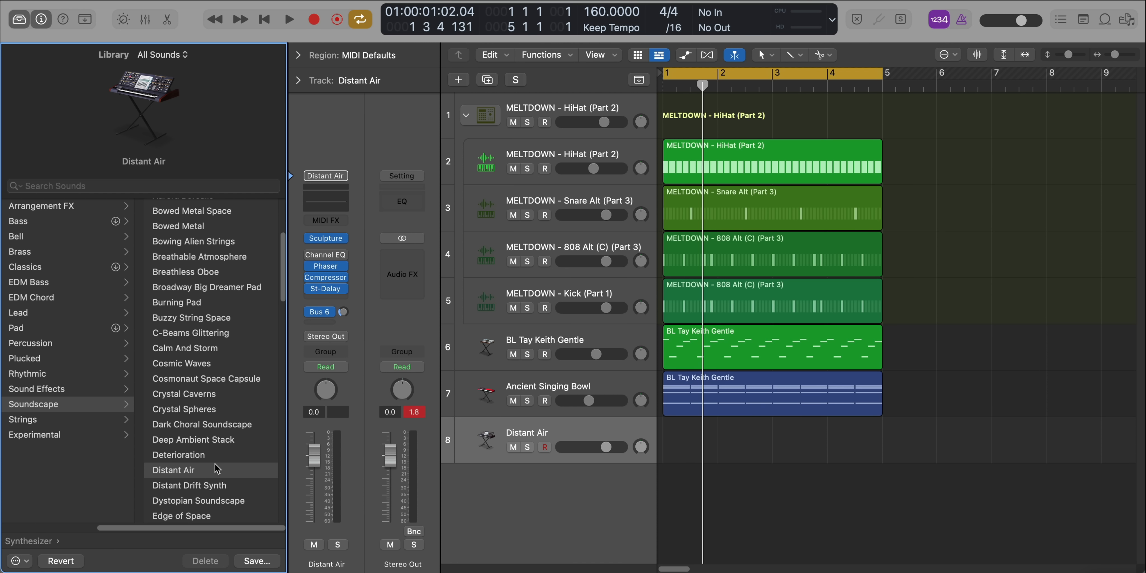
Copy the Ancient Singing Bowl region onto the Distant Air track and audition it solo against the Distant Drift Synth patch.
left_click_drag(775, 402, 770, 441)
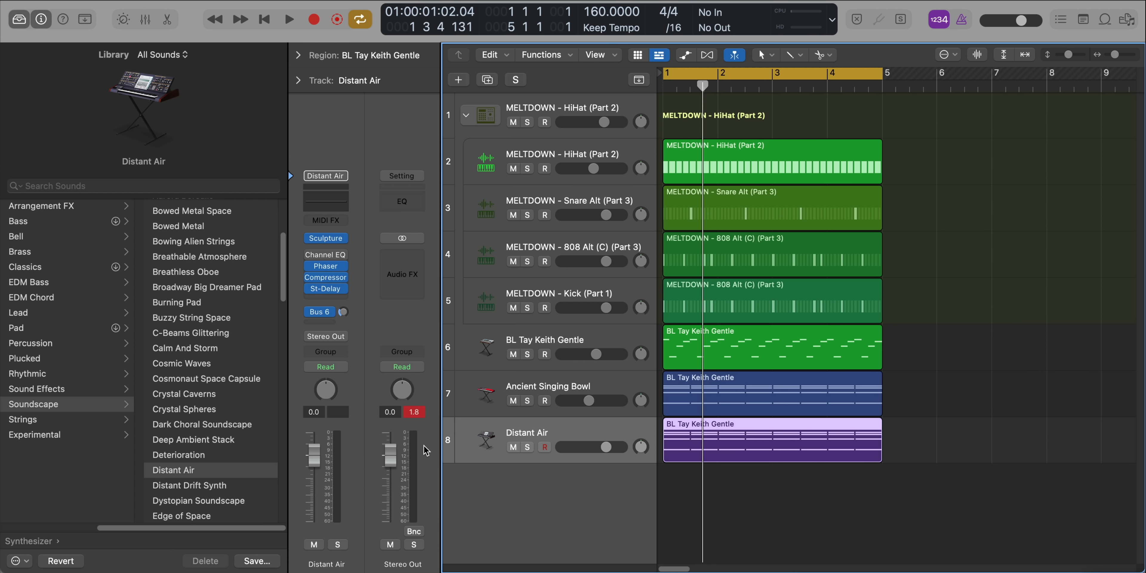
left_click(525, 447)
key("space")
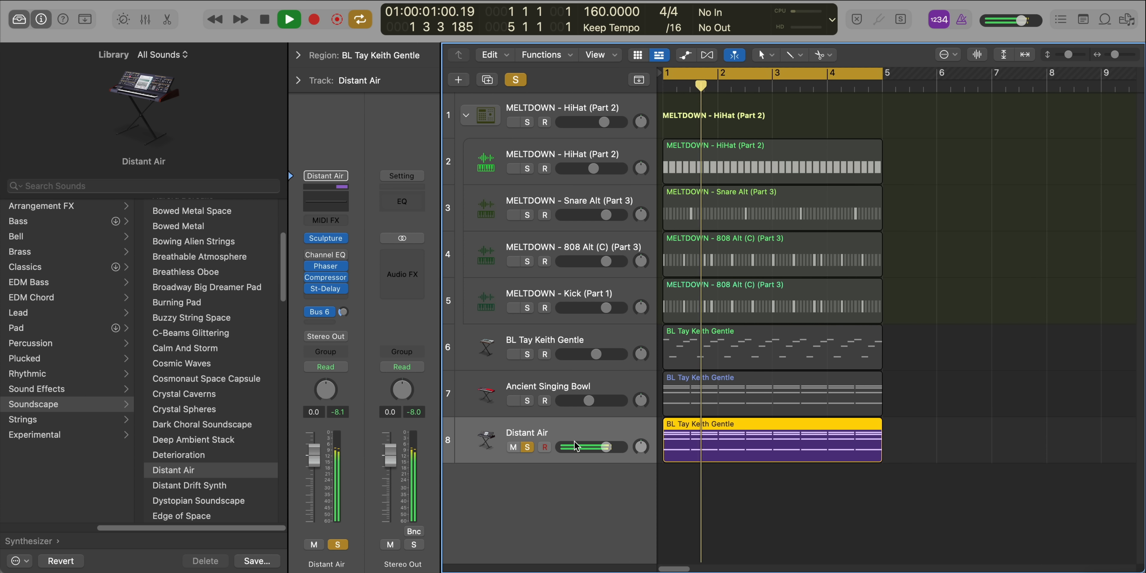
left_click(190, 485)
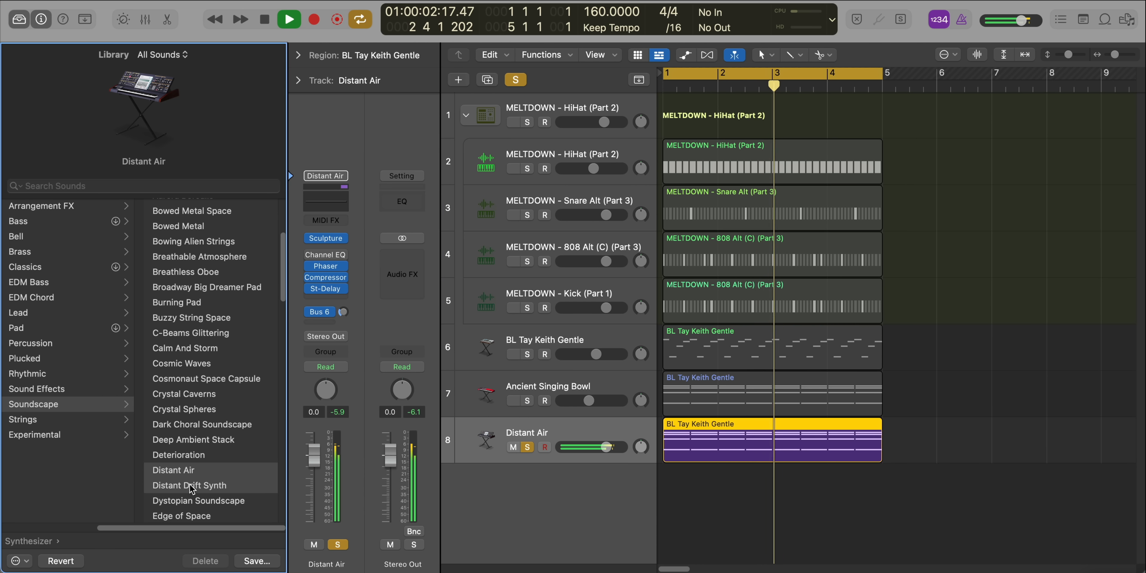
left_click(191, 474)
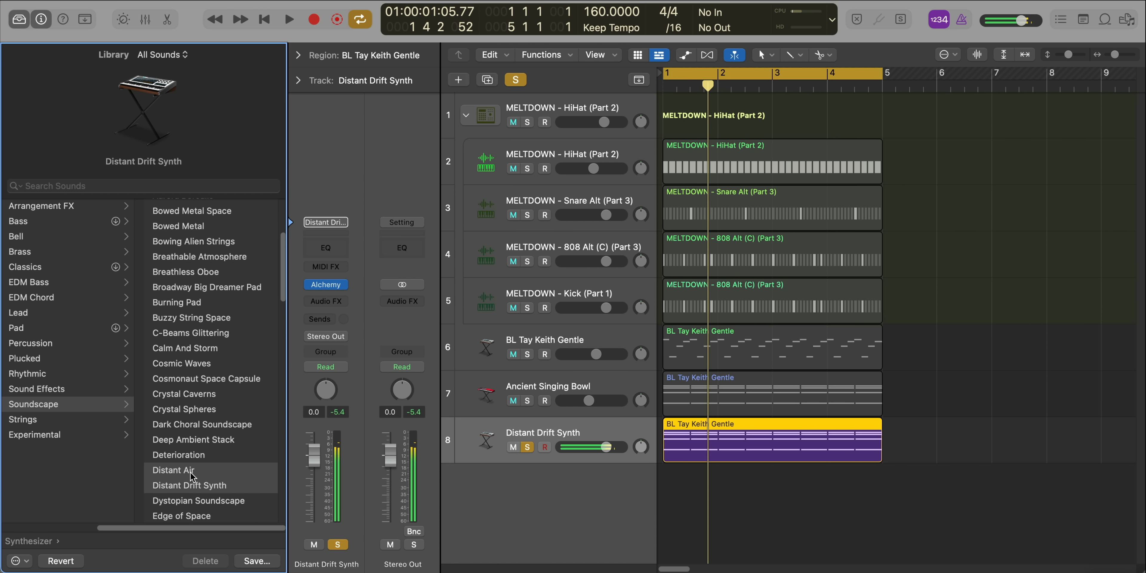
In the Distant Air region, lengthen the first chord to one full bar and delete all the chords after it.
double_click(687, 445)
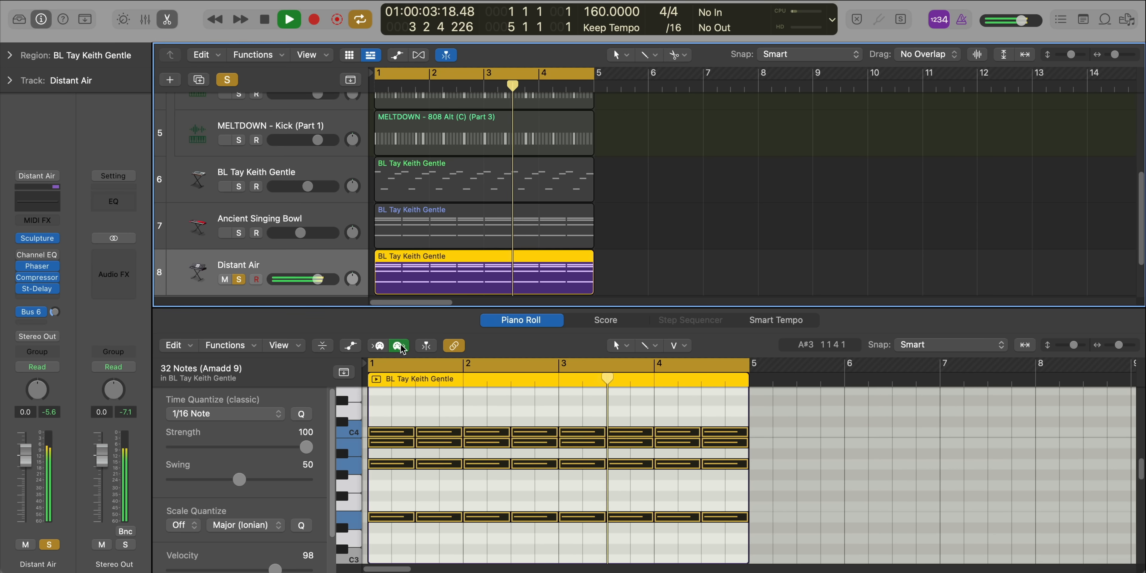
key("y")
key("space")
left_click_drag(434, 407, 740, 528)
key("Delete")
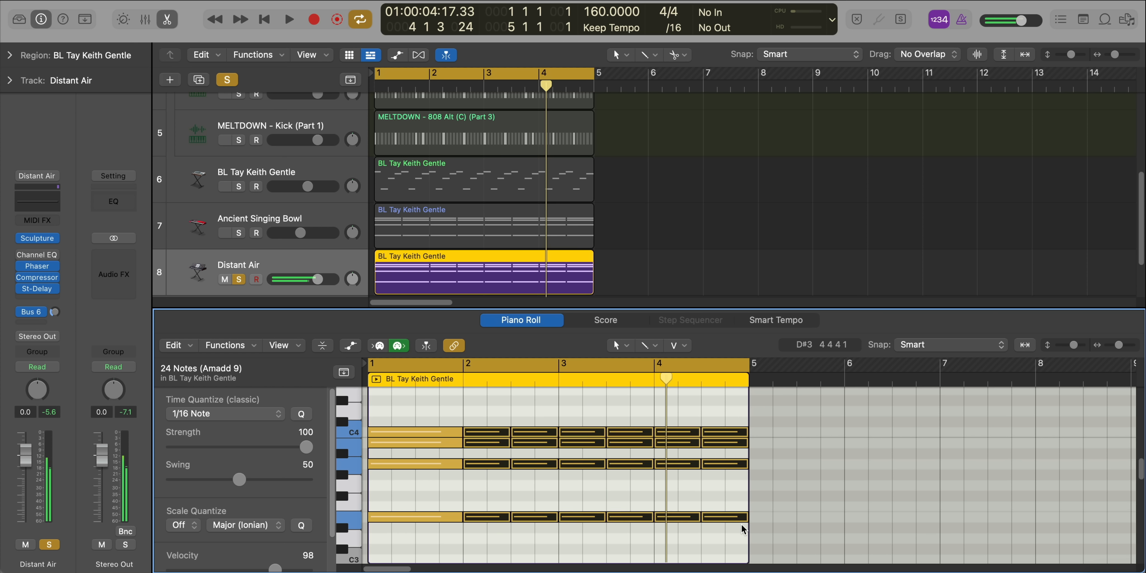
key("Delete")
Repeat the one-bar Distant Air chord three times to fill the four bars and play it back.
left_click_drag(524, 421, 379, 536)
key("super+r")
key("super+r")
key("super+r")
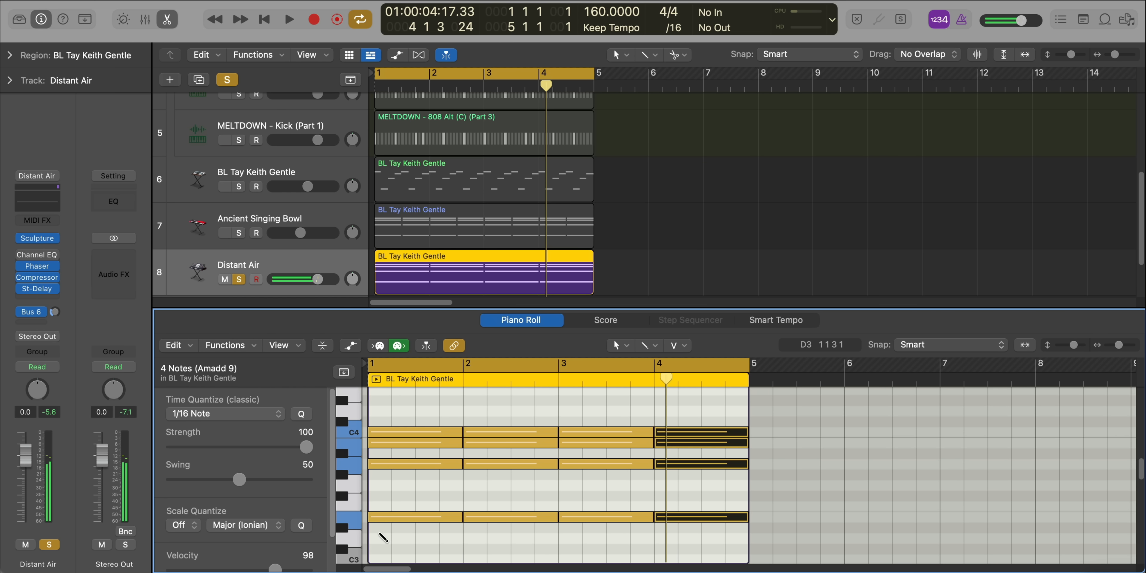
key("space")
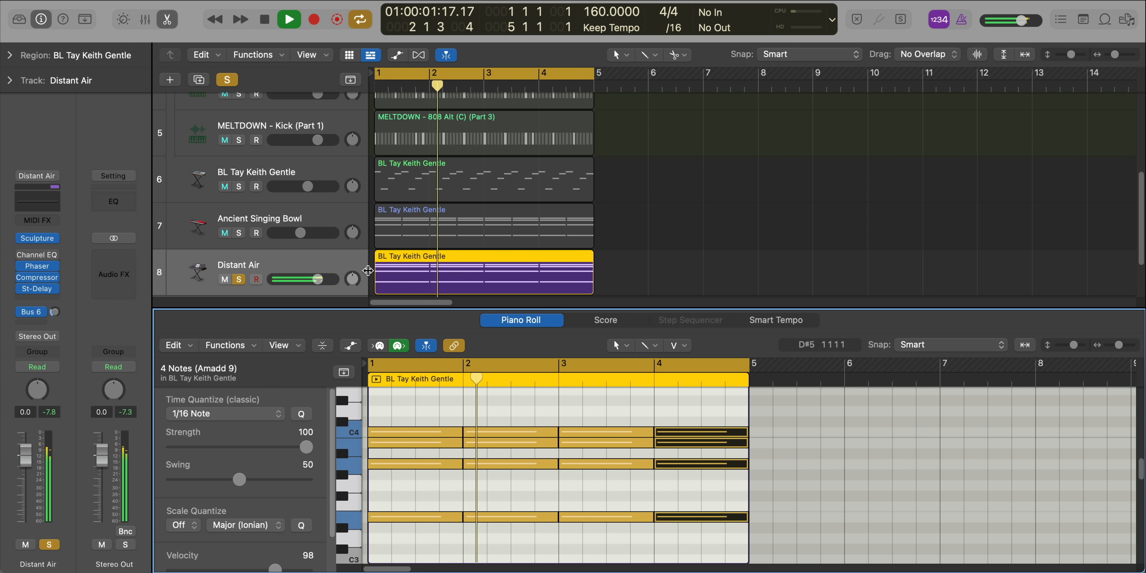
Solo Ancient Singing Bowl too and reduce its region to a single chord lengthened to one full bar.
left_click(239, 233)
double_click(423, 231)
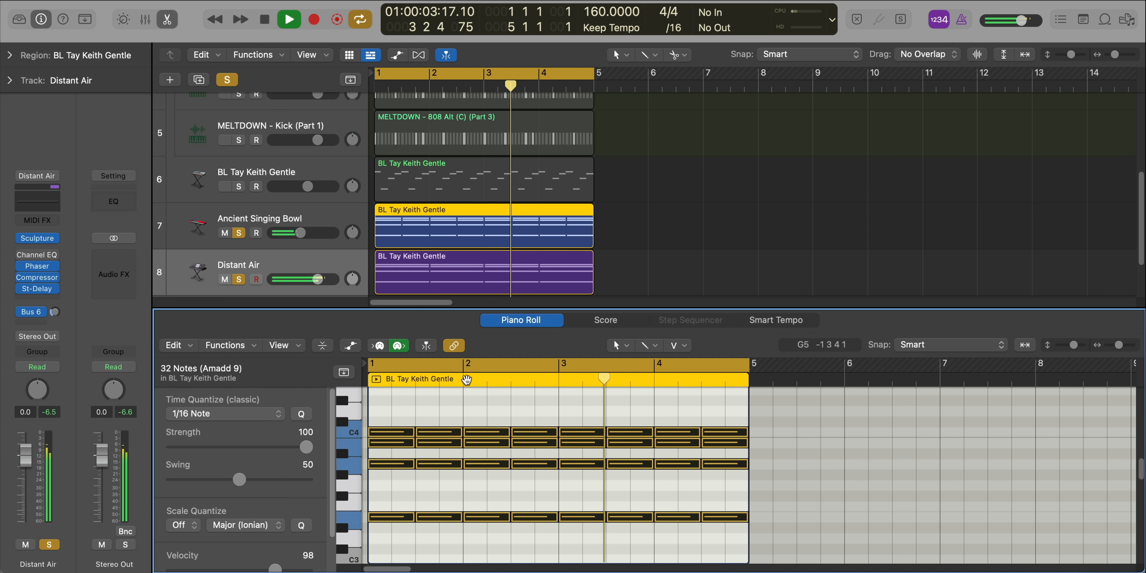
left_click_drag(429, 415, 789, 571)
key("Delete")
key("space")
scroll(556, 480, "up", 10)
left_click_drag(414, 537, 463, 538)
Repeat the one-bar Ancient Singing Bowl chord three times, play it back and close the piano roll.
left_click_drag(489, 428, 419, 529)
key("super+r")
key("super+r")
key("super+r")
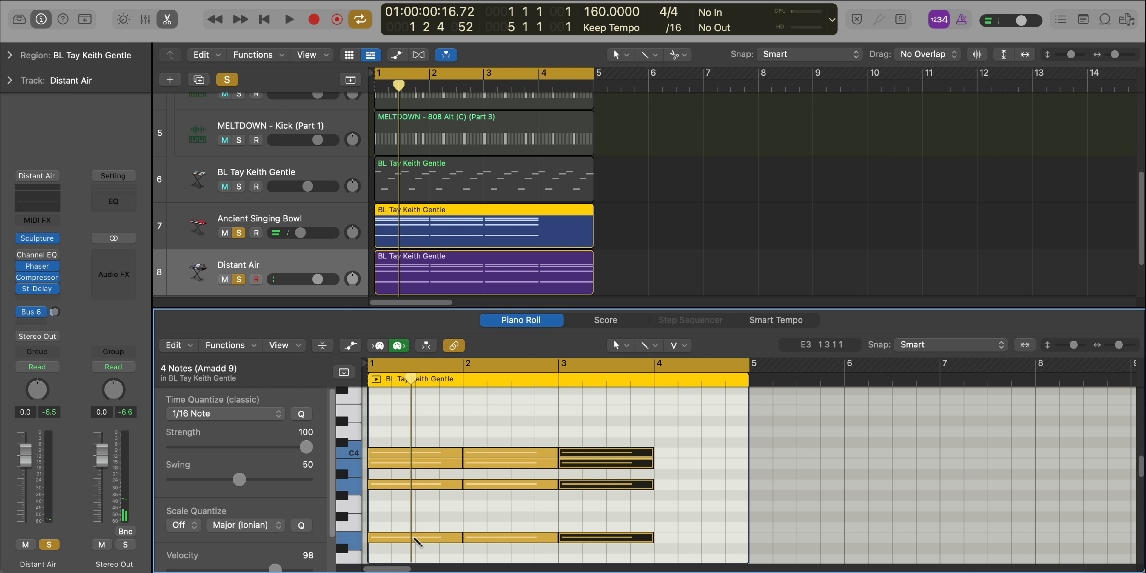
key("space")
key("p")
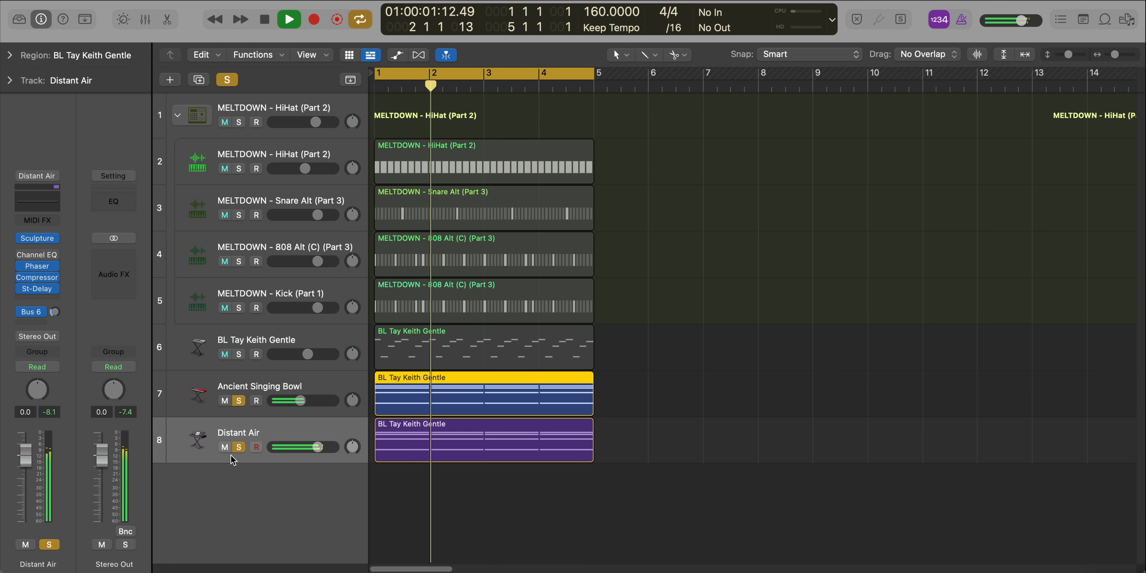
Solo only the Distant Air track and set the amplitude envelope release in its Sculpture instrument to 500 ms.
left_click(239, 447, "alt")
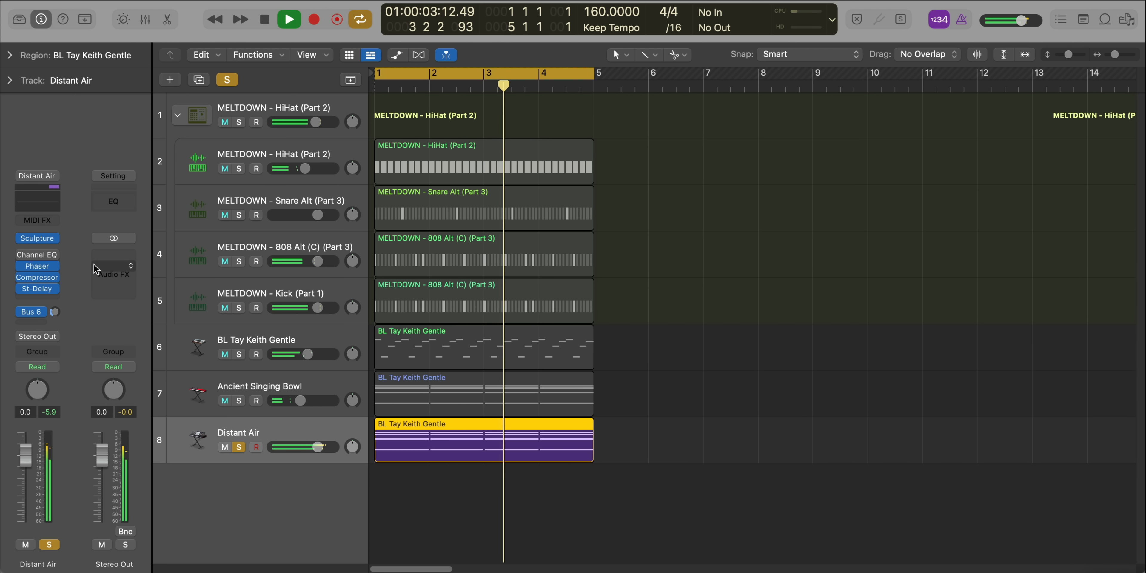
left_click(38, 240)
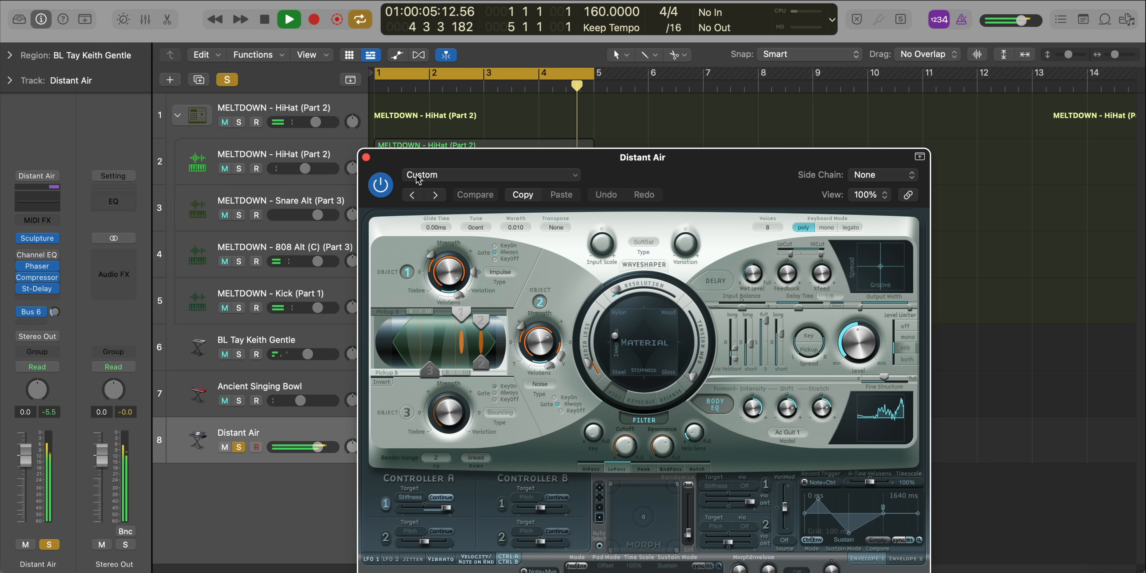
left_click_drag(455, 165, 359, 61)
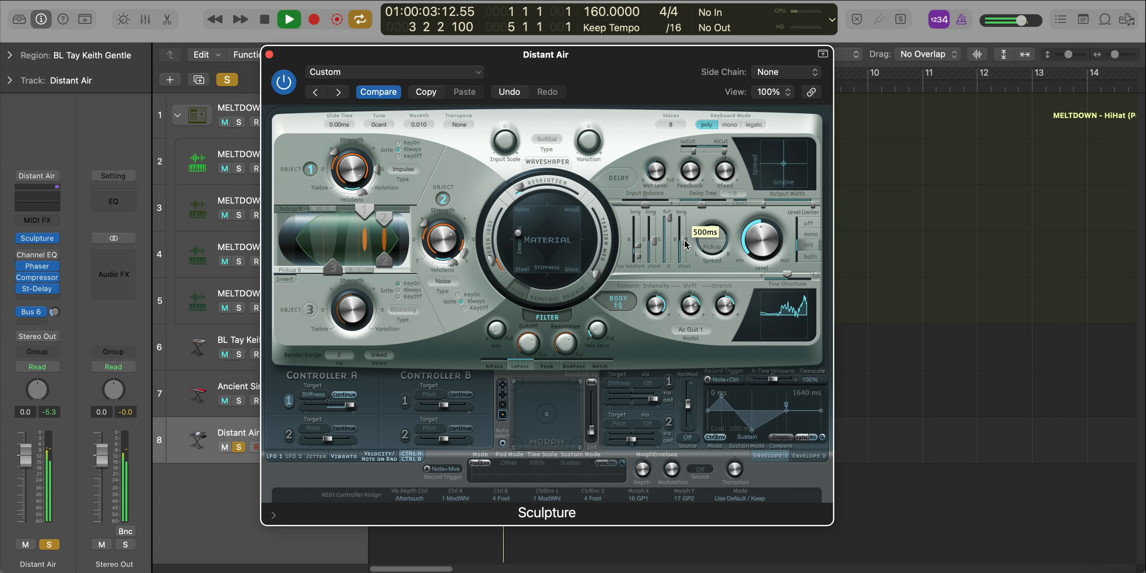
left_click(270, 54)
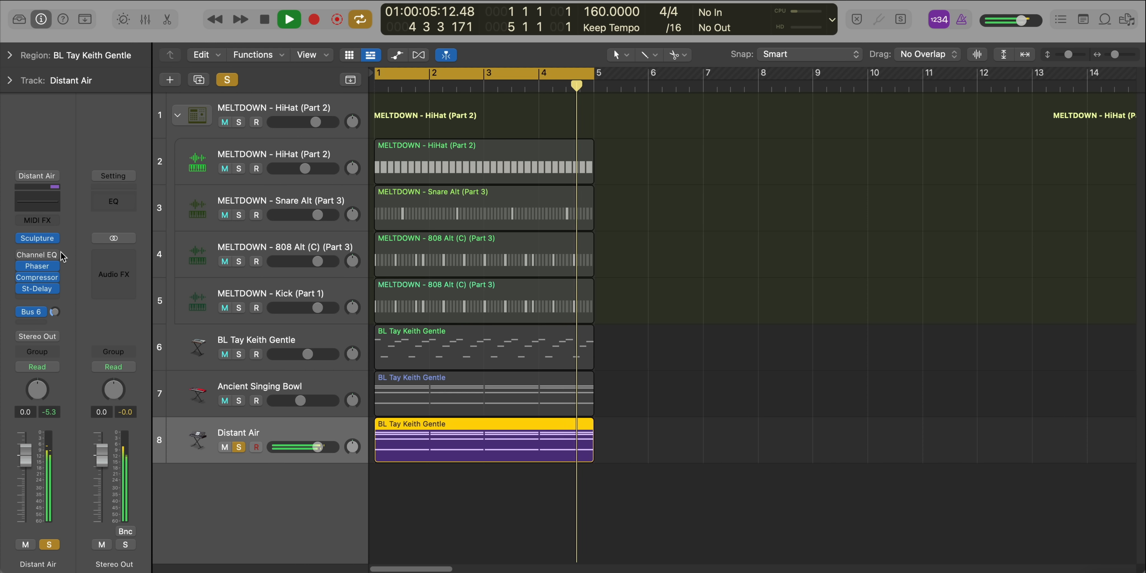
Enable the Channel EQ on Distant Air and add a high-cut filter at 1100 Hz with a 48 dB/Oct slope.
key("space")
left_click(38, 255)
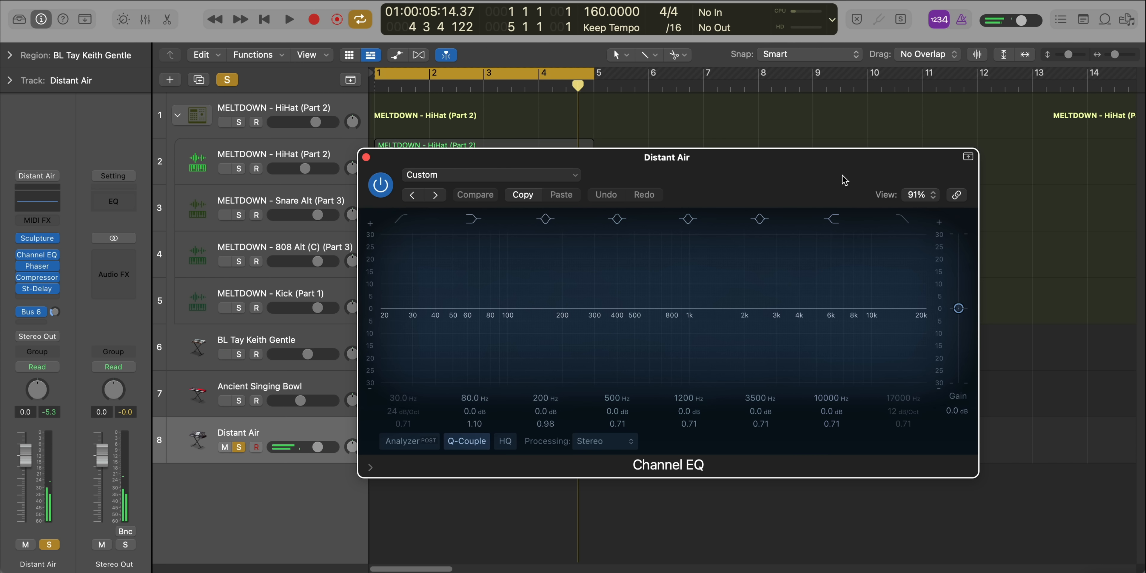
left_click_drag(788, 169, 728, 145)
key("space")
left_click(841, 195)
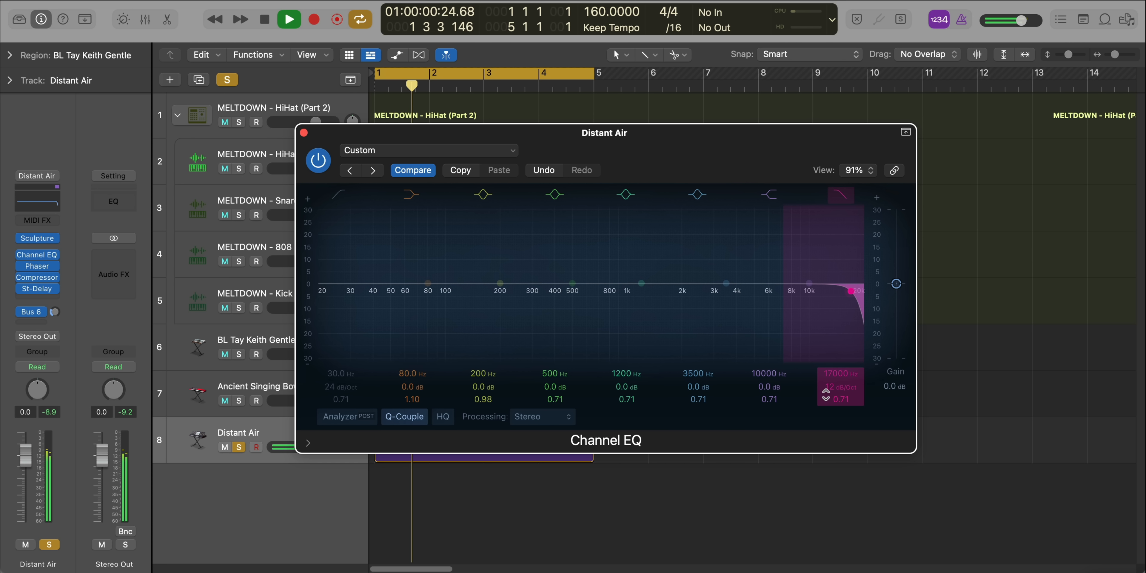
left_click_drag(850, 290, 634, 291)
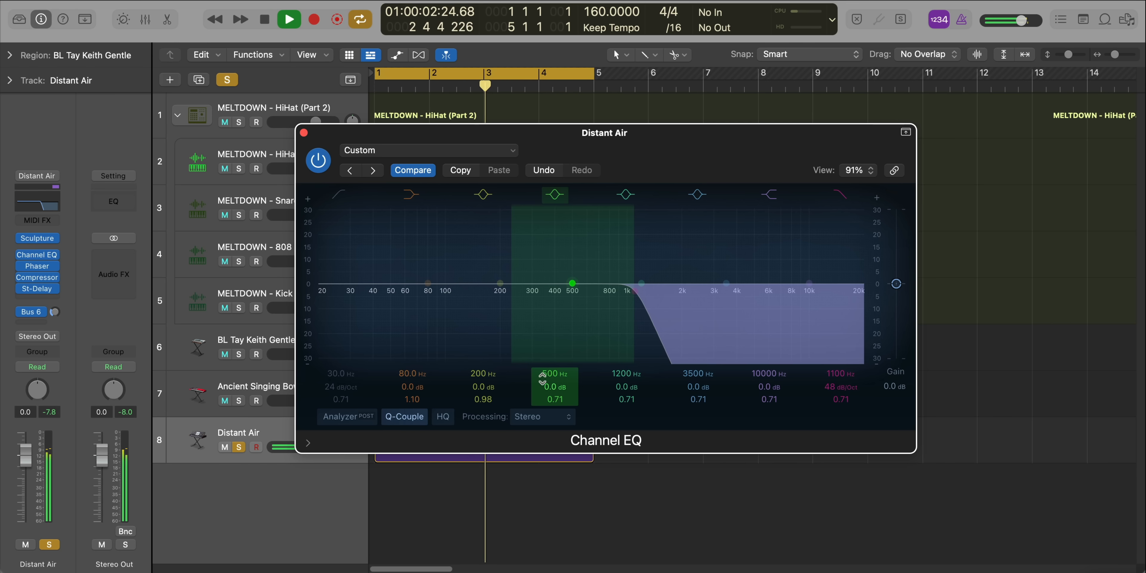
Turn on the EQ analyzer, add a low-cut filter raised to just below 500 Hz, and unsolo the Distant Air track.
left_click(352, 416)
left_click(325, 342)
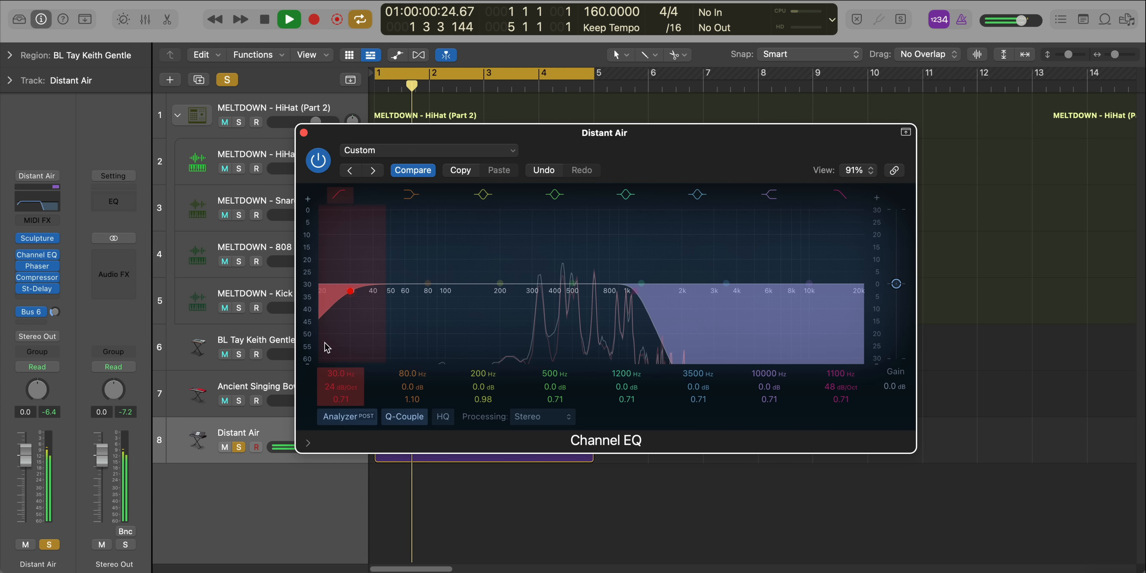
left_click_drag(350, 290, 565, 291)
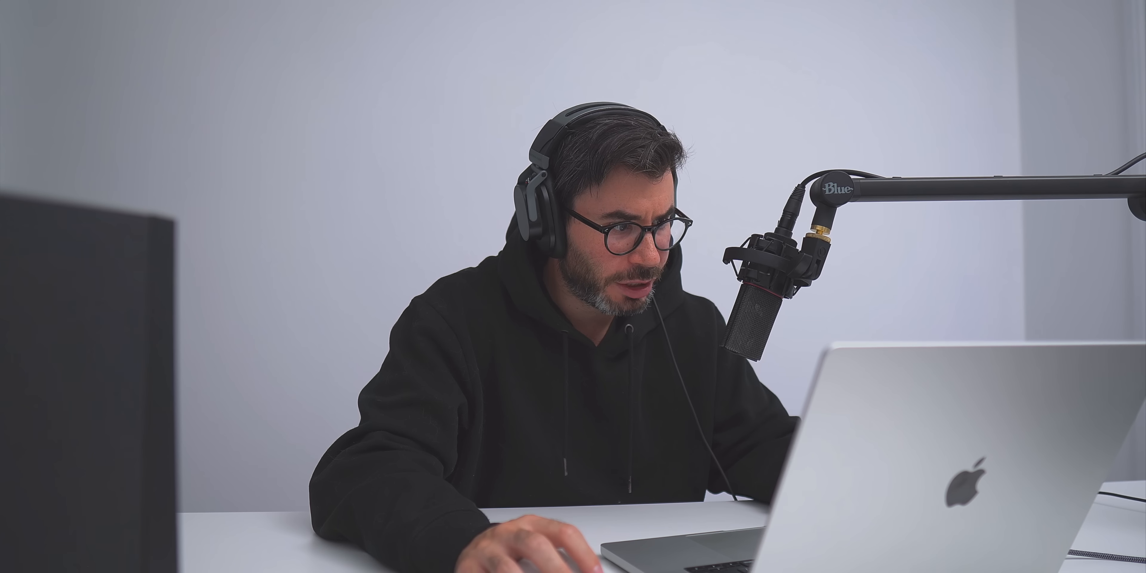
left_click(239, 447)
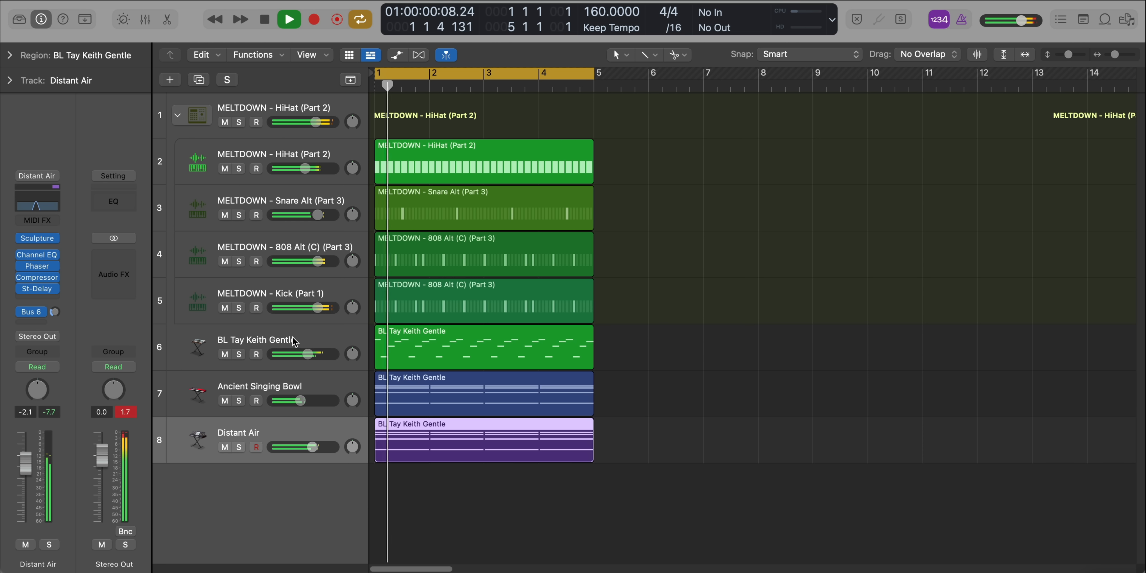
Repeat all seven four-bar regions twice so the loop extends to twelve bars.
left_click_drag(673, 471, 376, 175)
key("super+r")
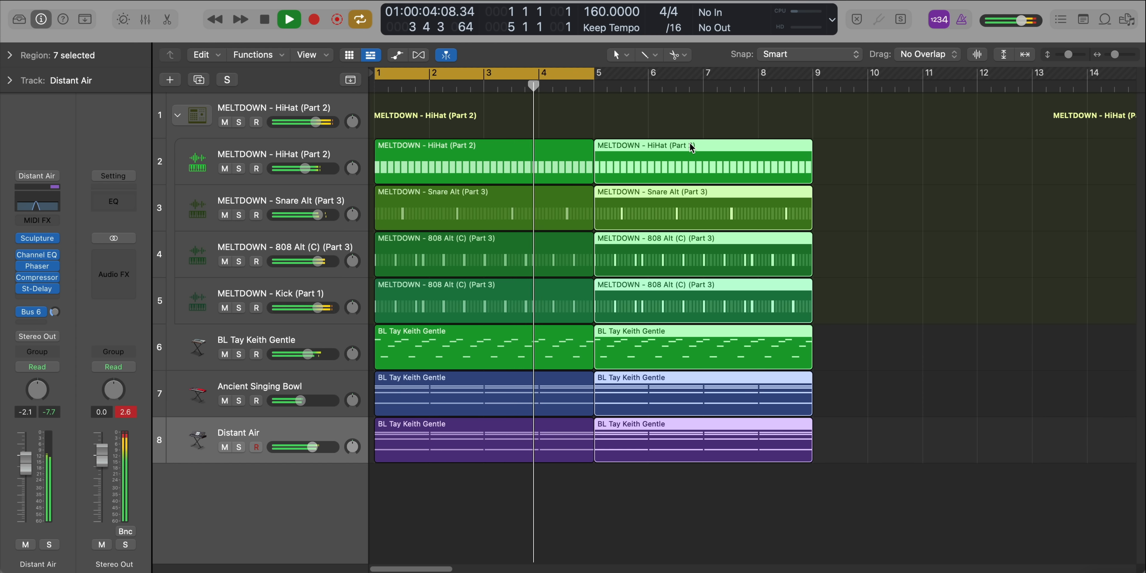
key("super+r")
key("super+Left")
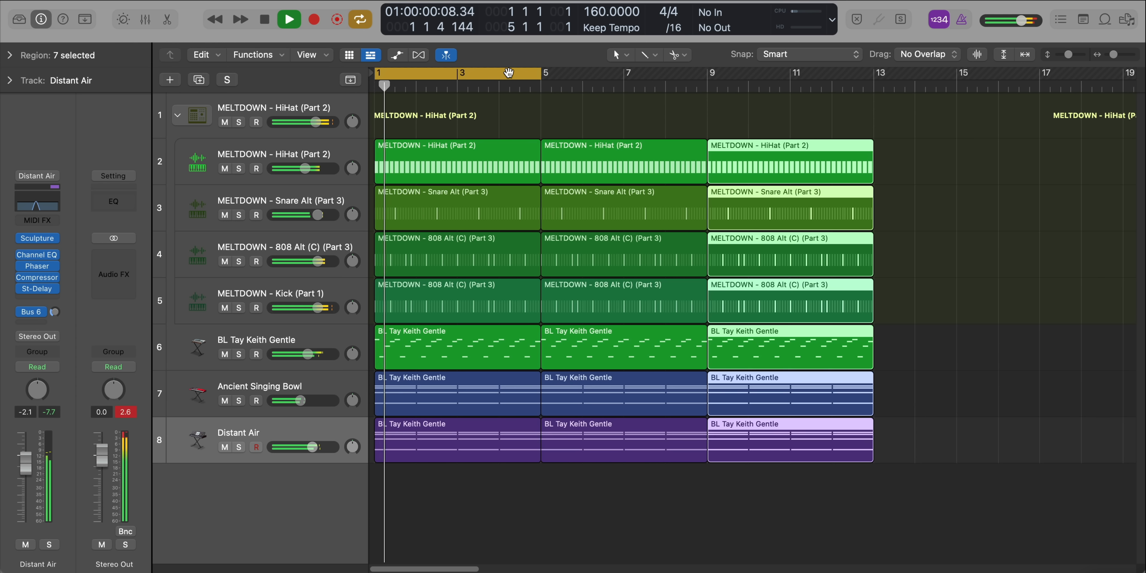
Move the cycle range to bars 9–13 and bounce the three melodic regions there in place to a single audio track.
left_click_drag(748, 80, 871, 75)
key("space")
left_click_drag(903, 485, 778, 350)
key("ctrl+b")
key("Return")
Play back the bounced section and lower the bounced track's volume to -5.6 dB.
key("space")
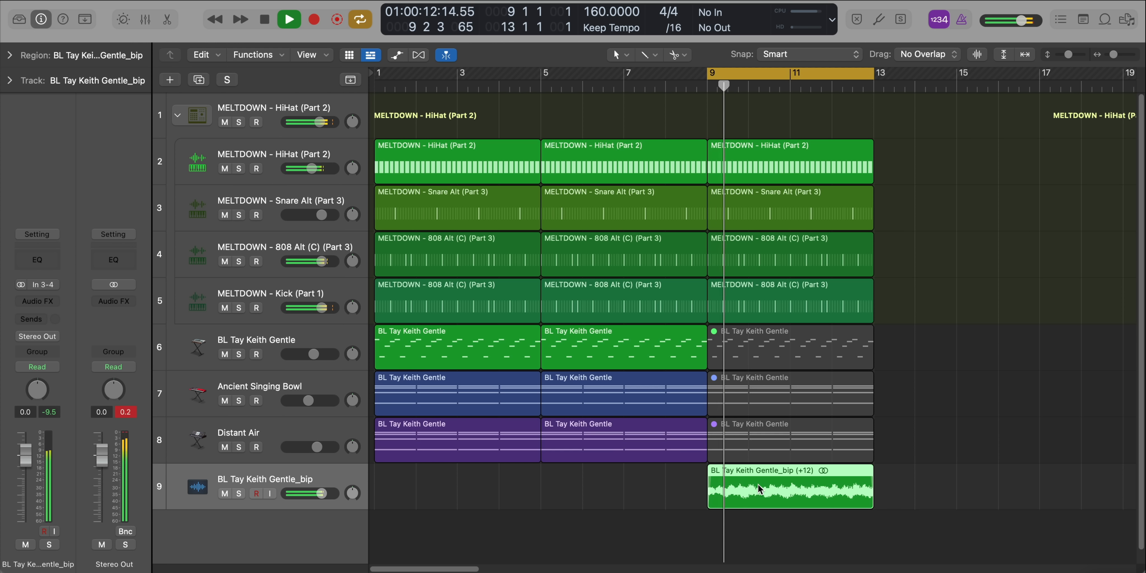
left_click_drag(320, 502, 309, 502)
key("space")
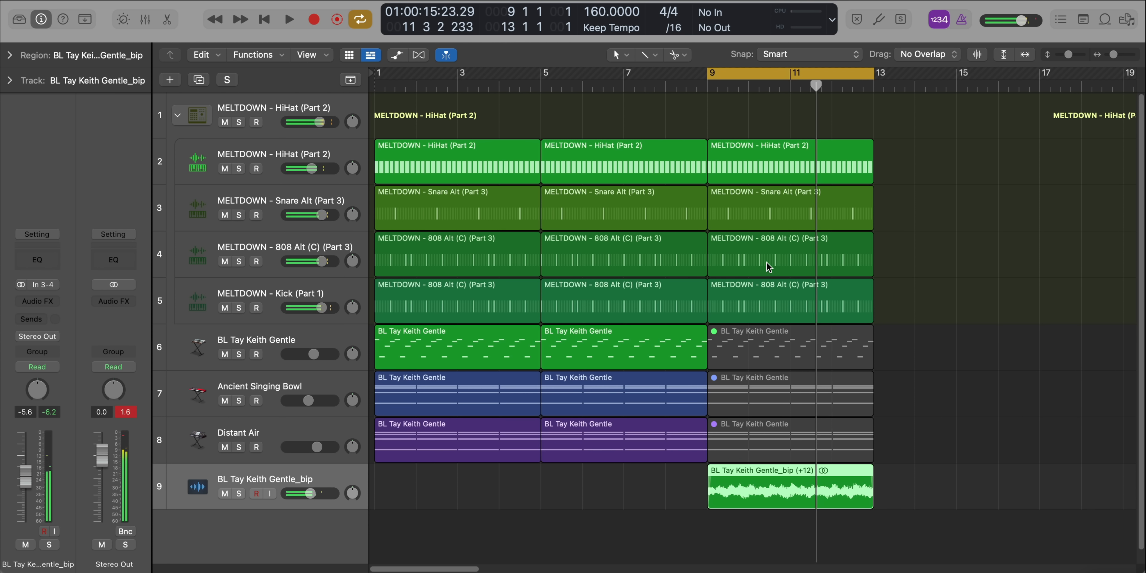
Mute the Snare Alt region at bar 9, and try muting the Kick region there before unmuting it.
left_click(784, 213)
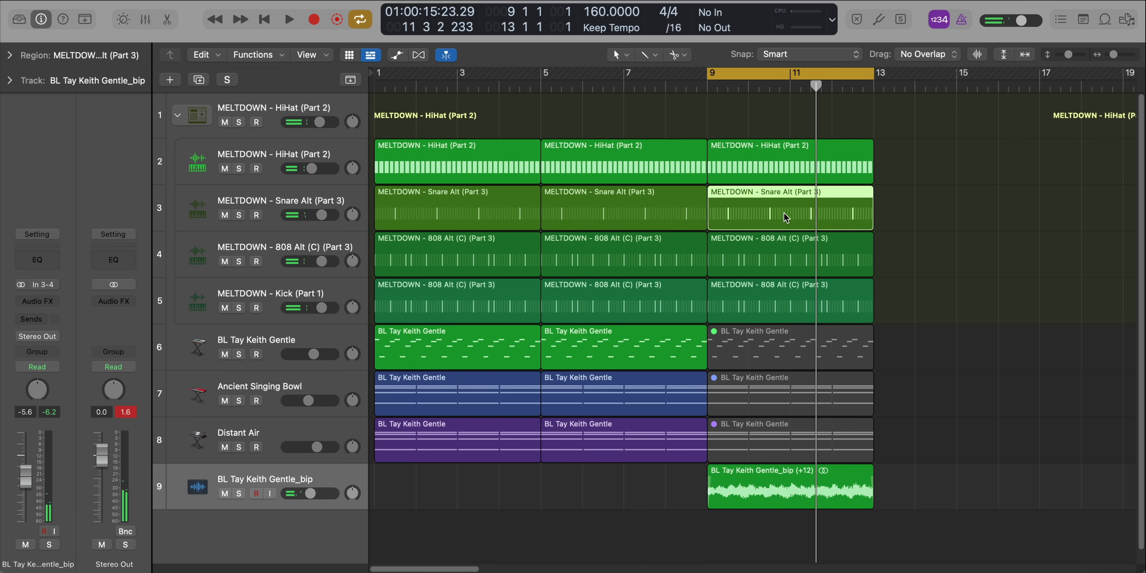
key("ctrl+m")
left_click(779, 305)
key("ctrl+m")
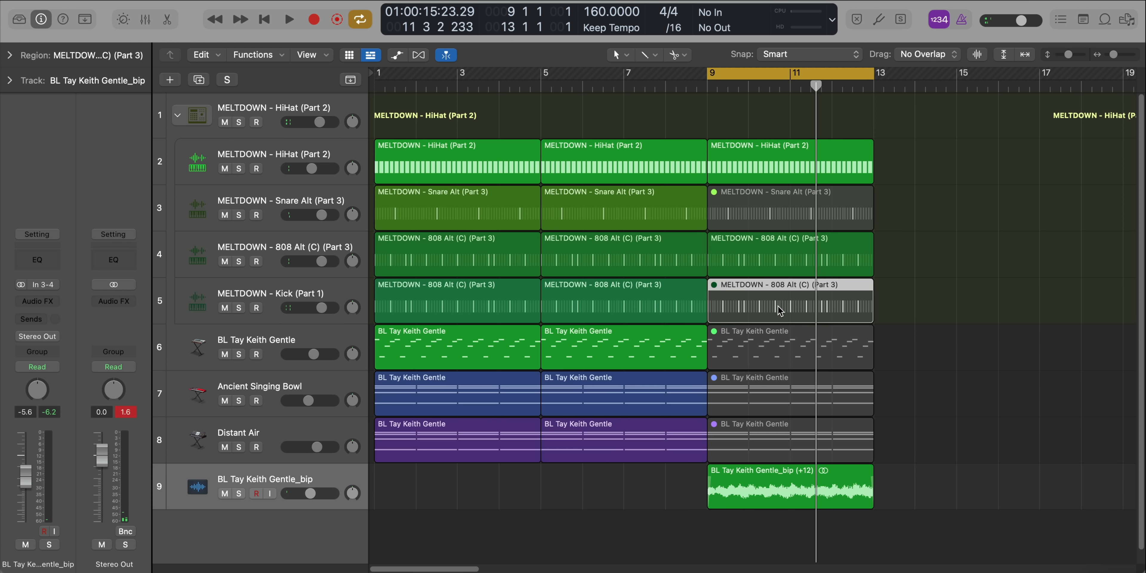
key("ctrl+m")
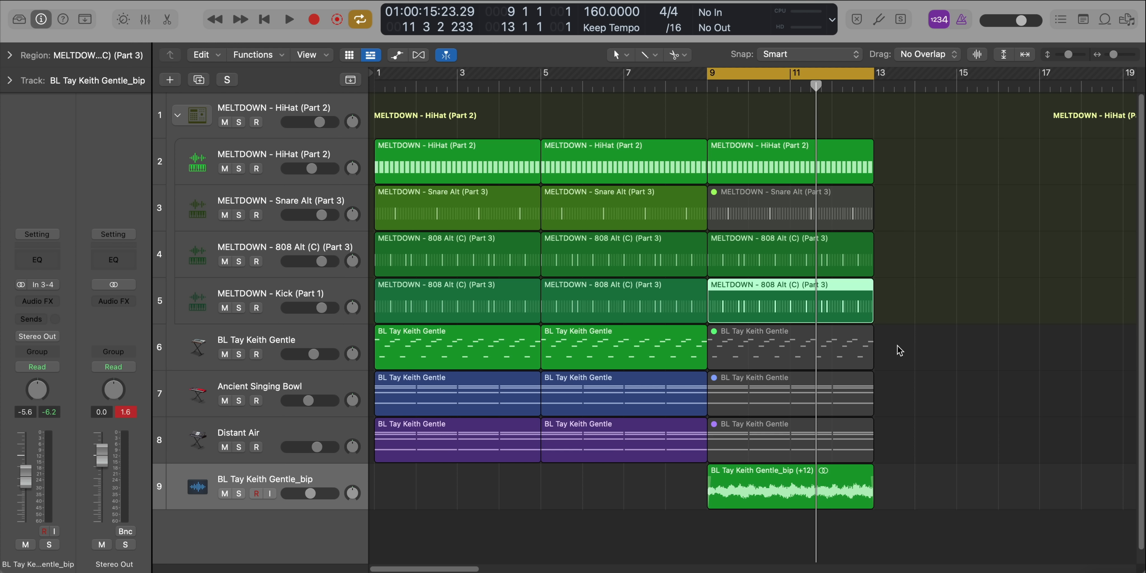
Shorten the four drum regions starting at bar 9 so they end at beat 4 of bar 12, and play the section.
key("space")
key("super+Up")
key("super+Left")
left_click_drag(772, 460, 394, 138)
scroll(779, 176, "up", 5)
key("space")
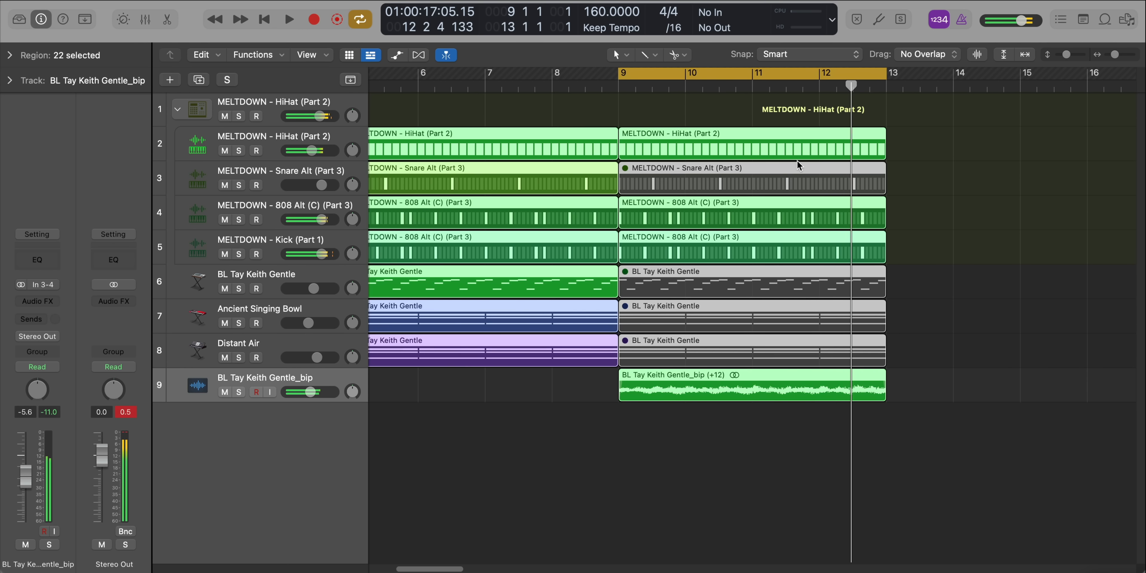
left_click_drag(858, 100, 868, 250)
key("space")
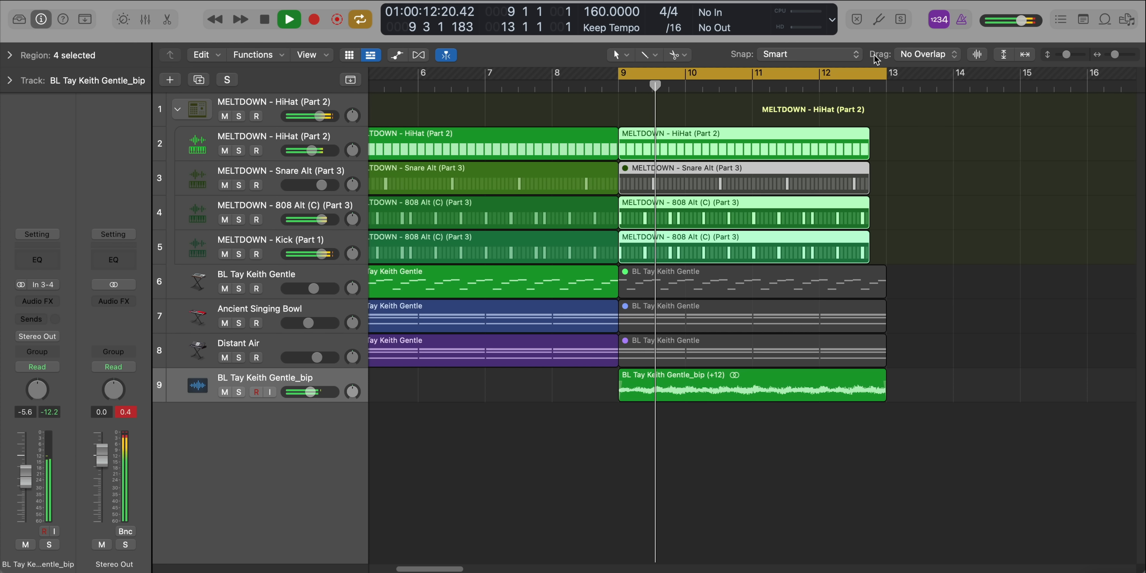
Turn off the cycle range and repeat all regions of the twelve-bar arrangement once from bar 13.
left_click(865, 73)
scroll(780, 188, "down", 5)
left_click_drag(712, 501, 382, 154)
key("cmd+r")
scroll(628, 201, "up", 3)
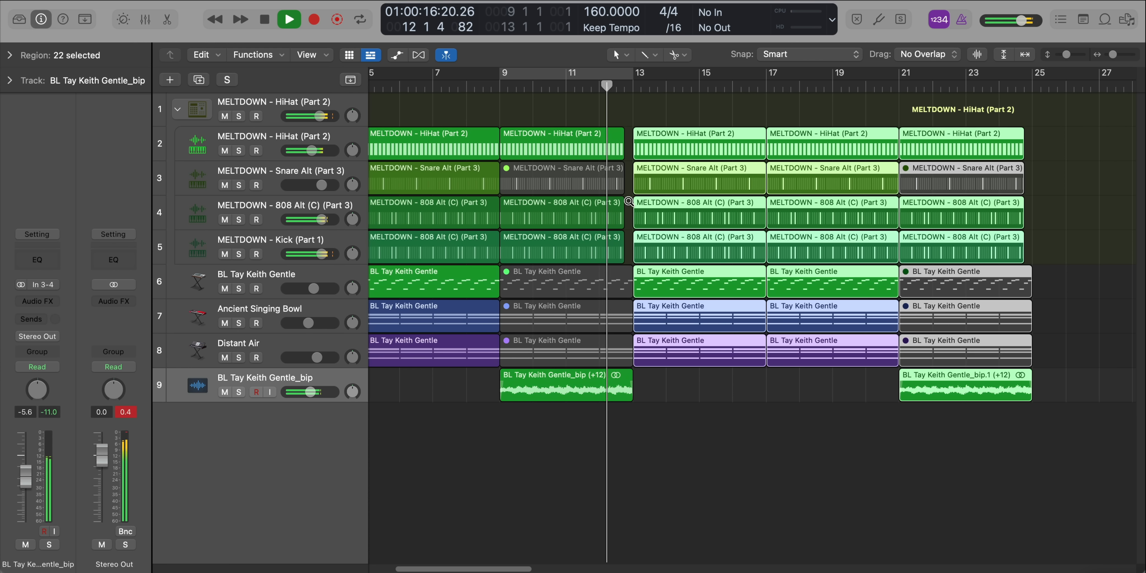
Add the sample I KNOW - Siren FX.wav to the arrangement below the existing tracks.
scroll(628, 201, "down", 1)
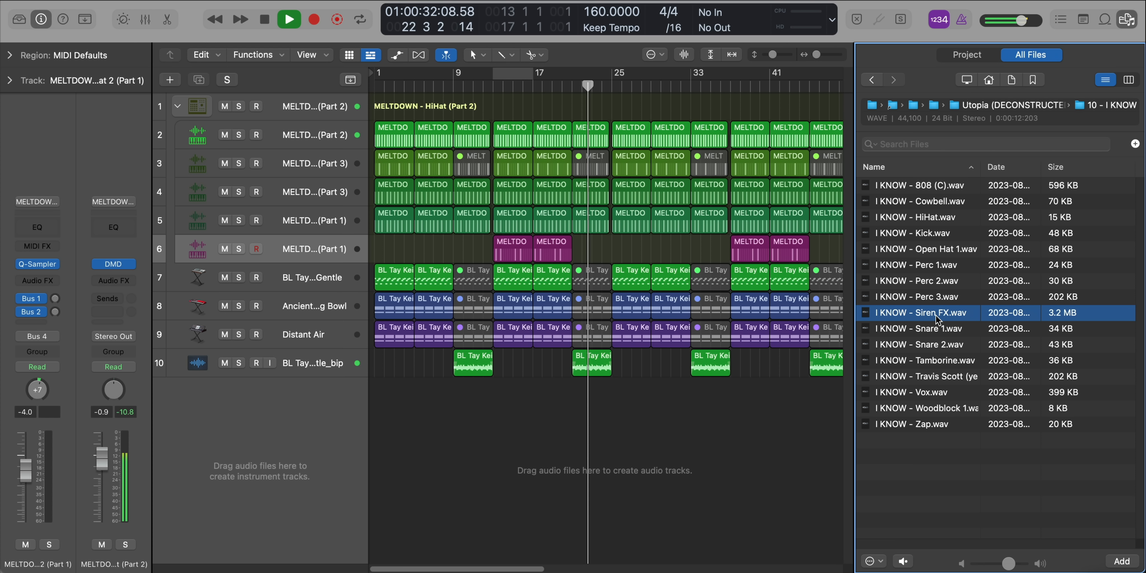
left_click_drag(937, 317, 411, 390)
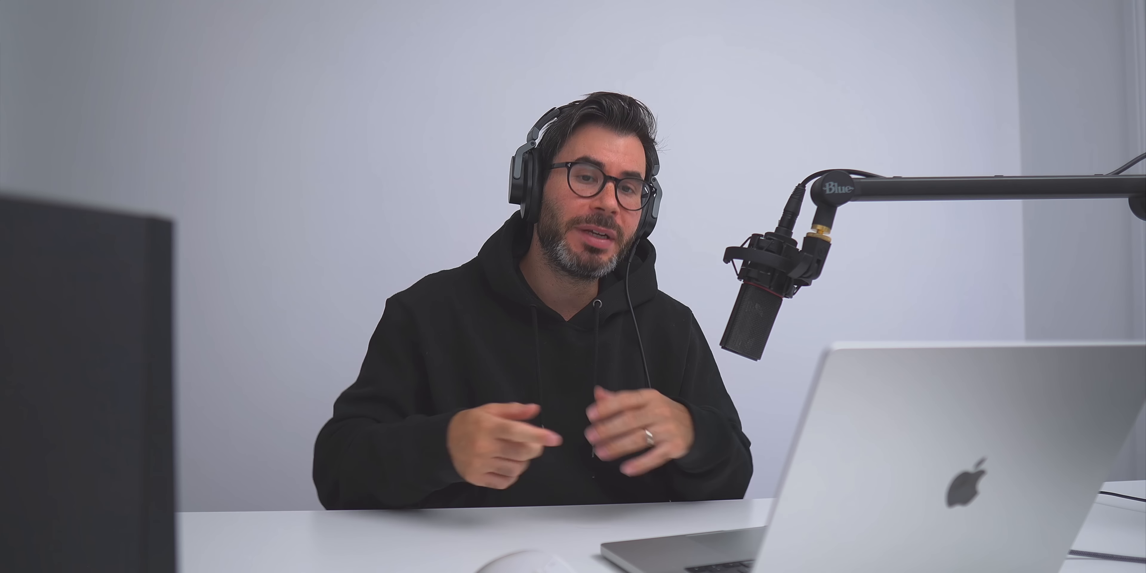